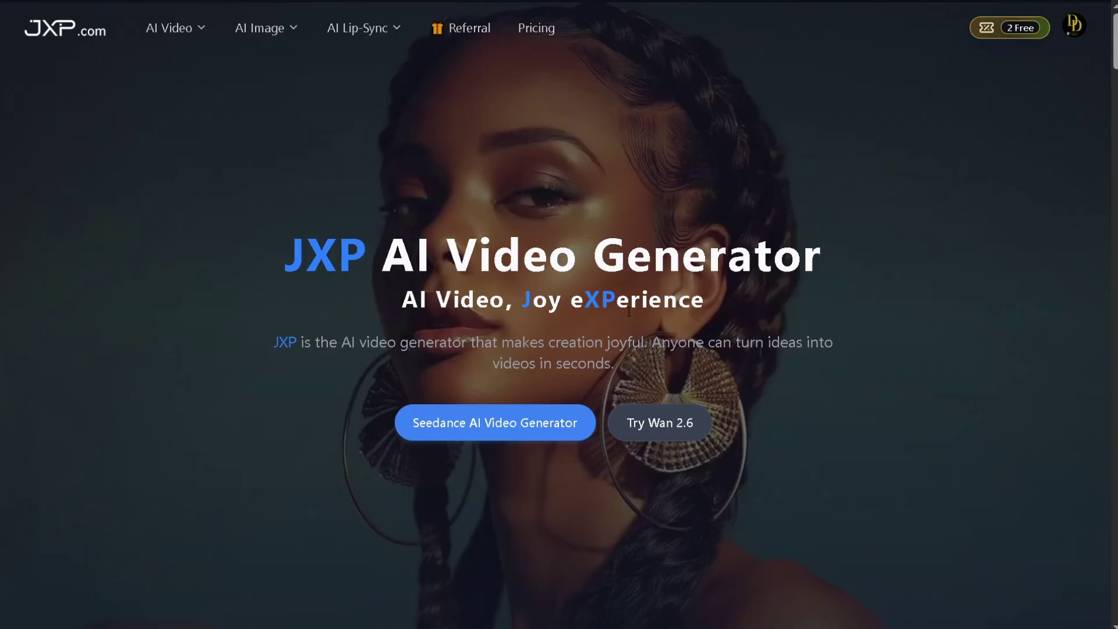
Step: Scroll past the model cards and AI Video Generator options down to the AI Image Generator tools
left_click_drag(682, 314, 689, 318)
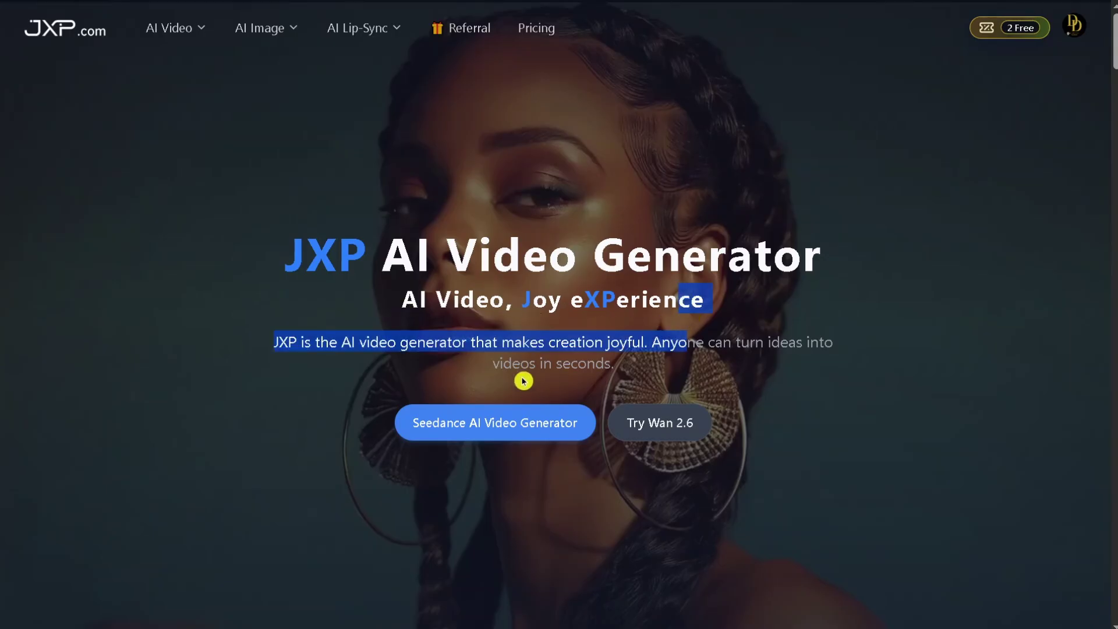
left_click(413, 364)
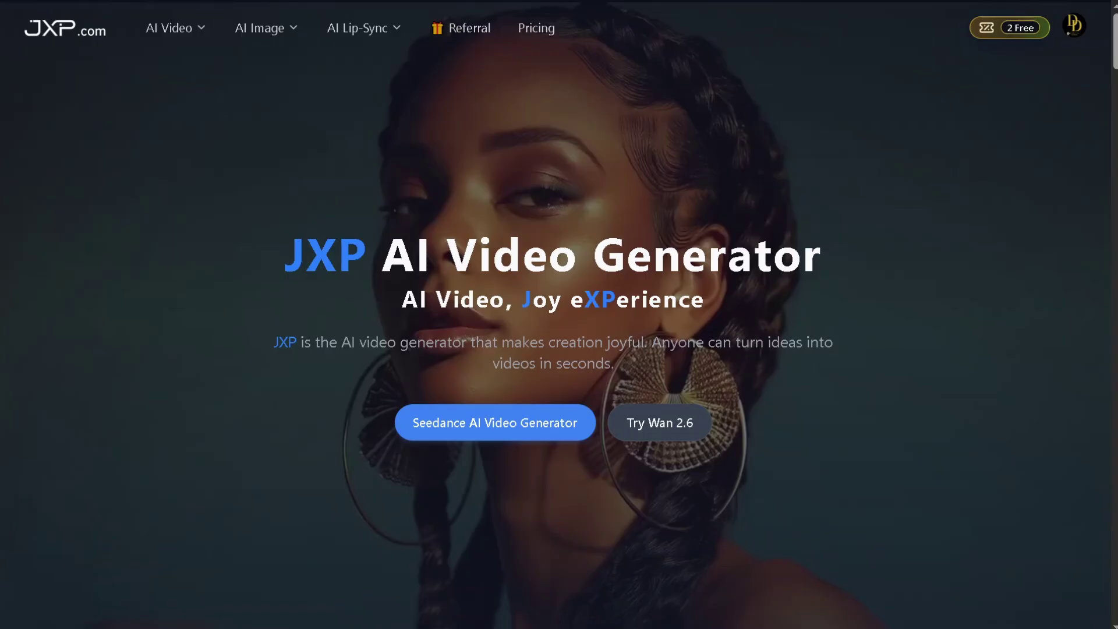
scroll(615, 390, "down", 7)
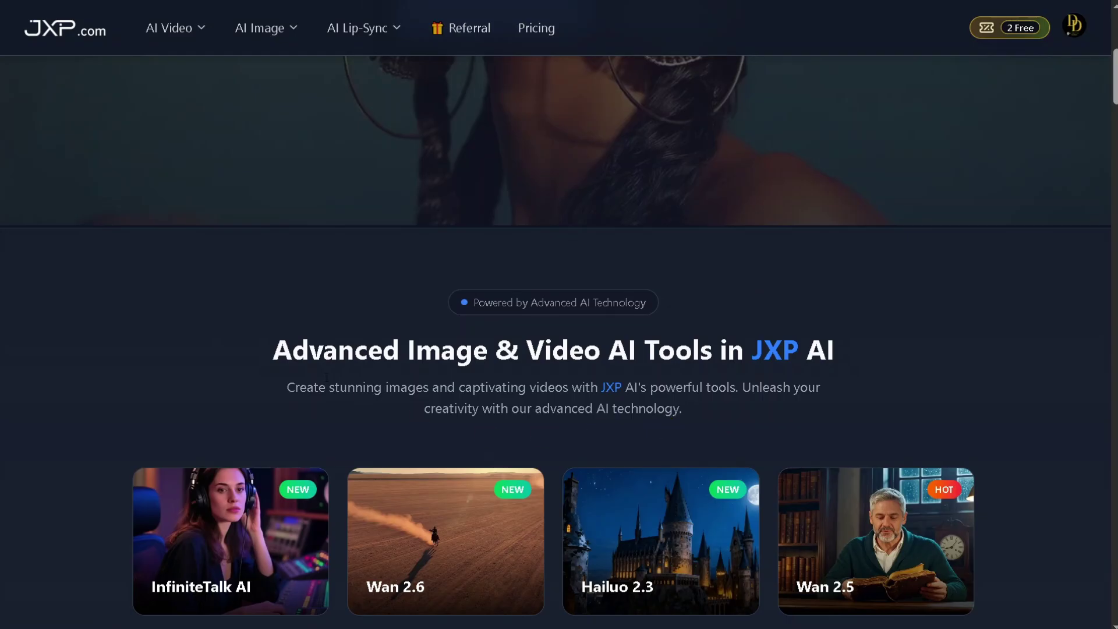
scroll(471, 439, "down", 3)
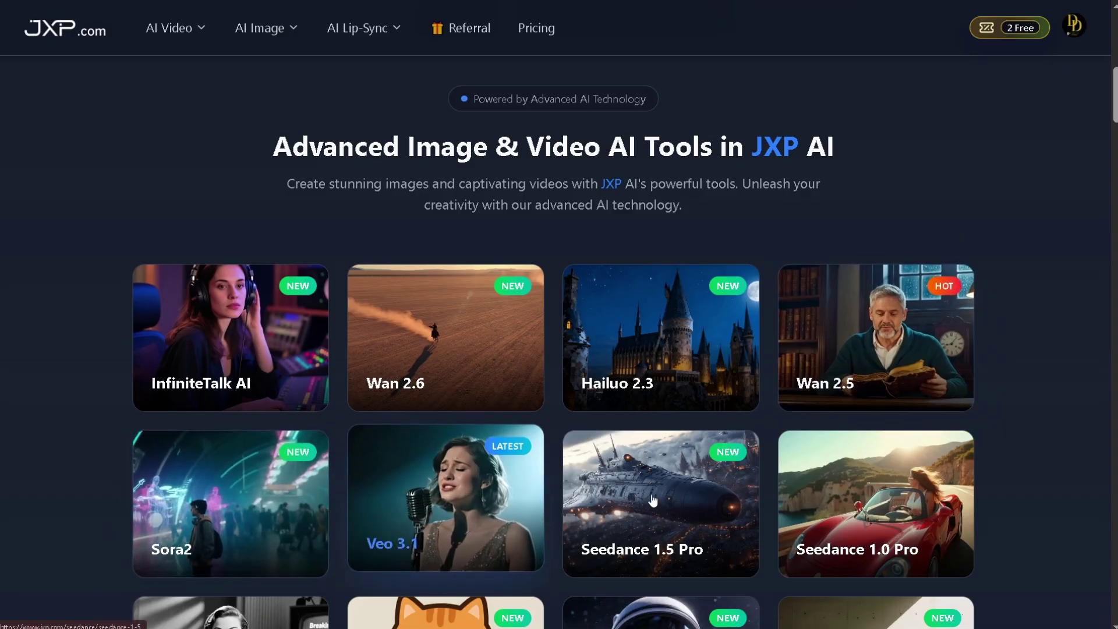
scroll(693, 493, "down", 3)
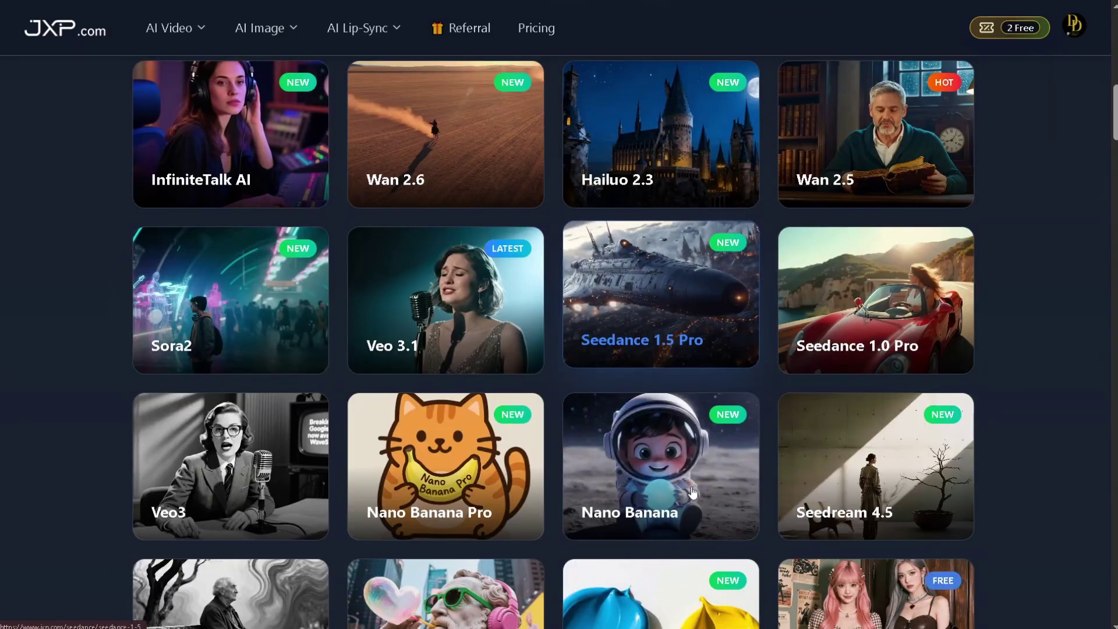
scroll(451, 493, "down", 6)
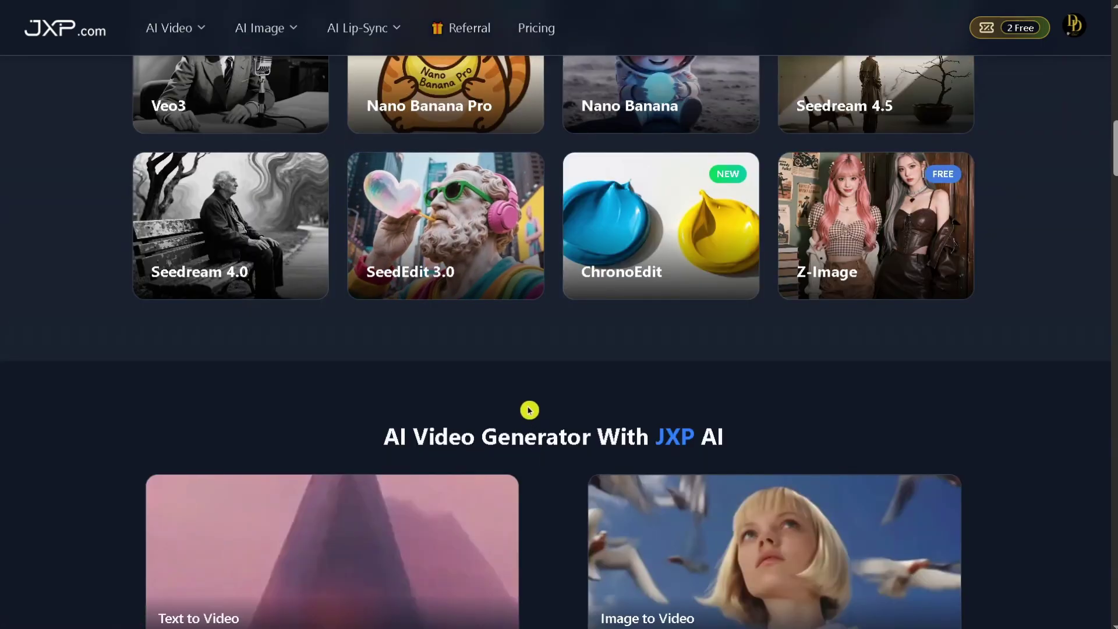
scroll(524, 373, "down", 3)
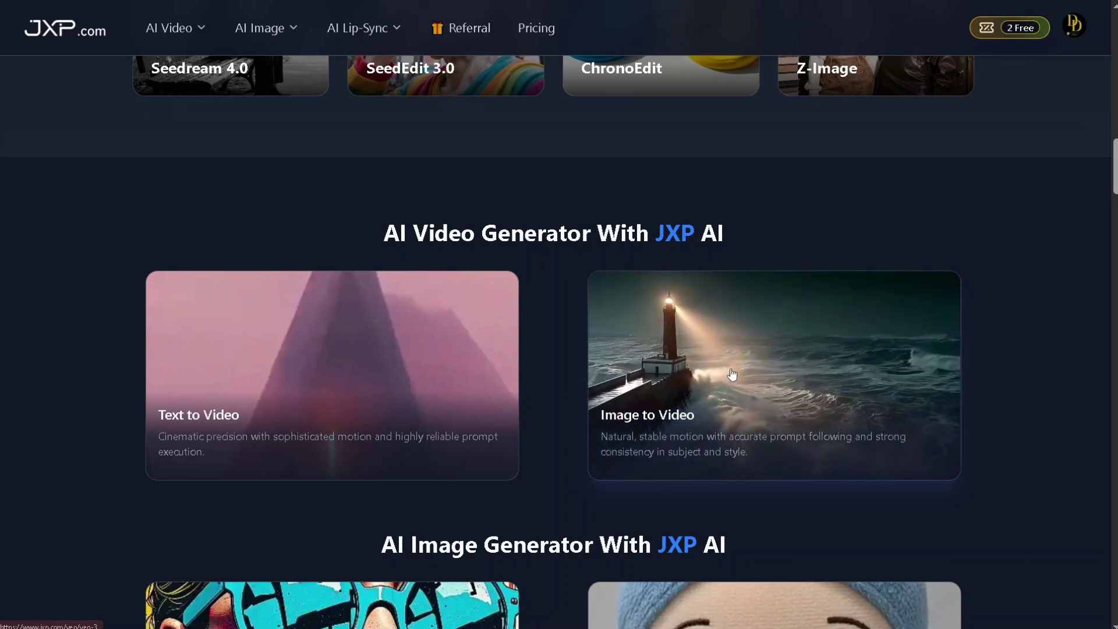
scroll(732, 392, "down", 7)
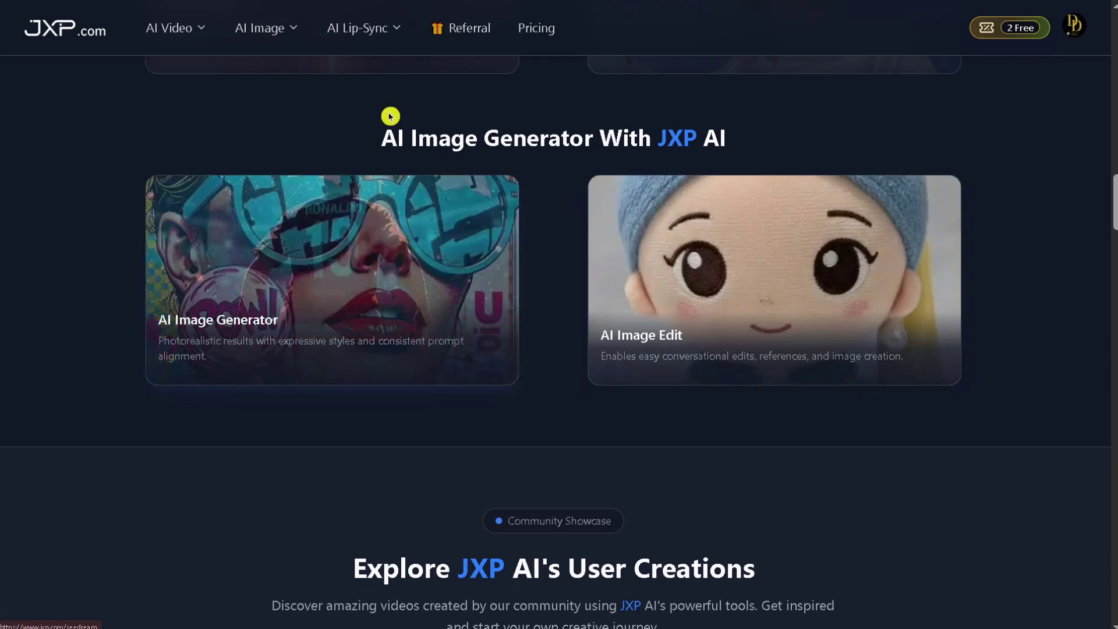
Step: Preview the AI Lip-Sync, AI Video and AI Image menus, then browse the Community Showcase gallery
mouse_move(394, 35)
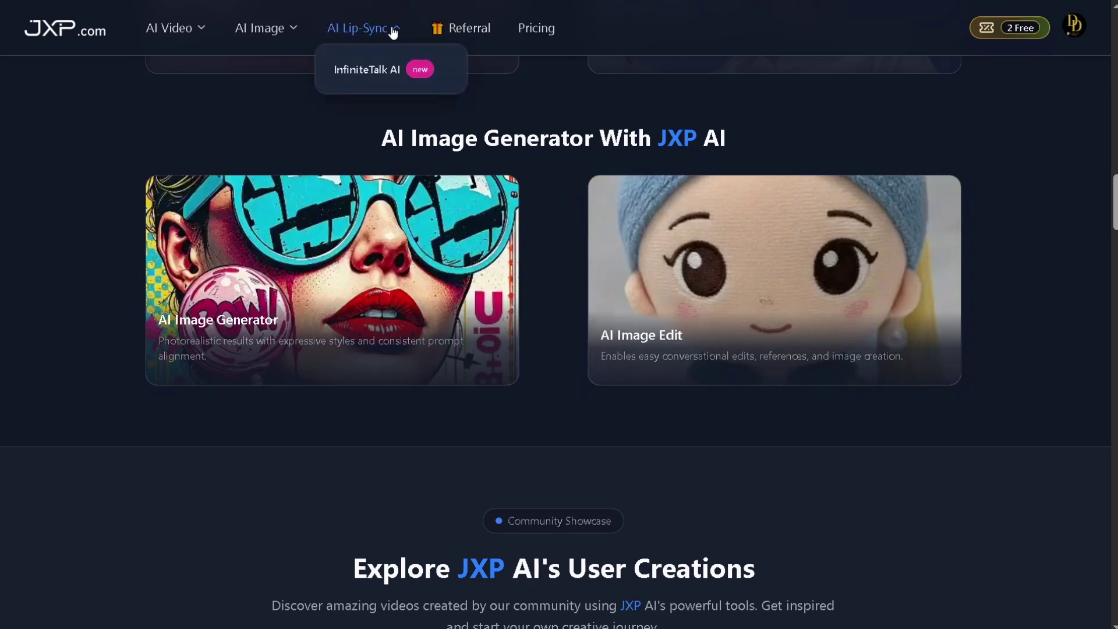
mouse_move(195, 29)
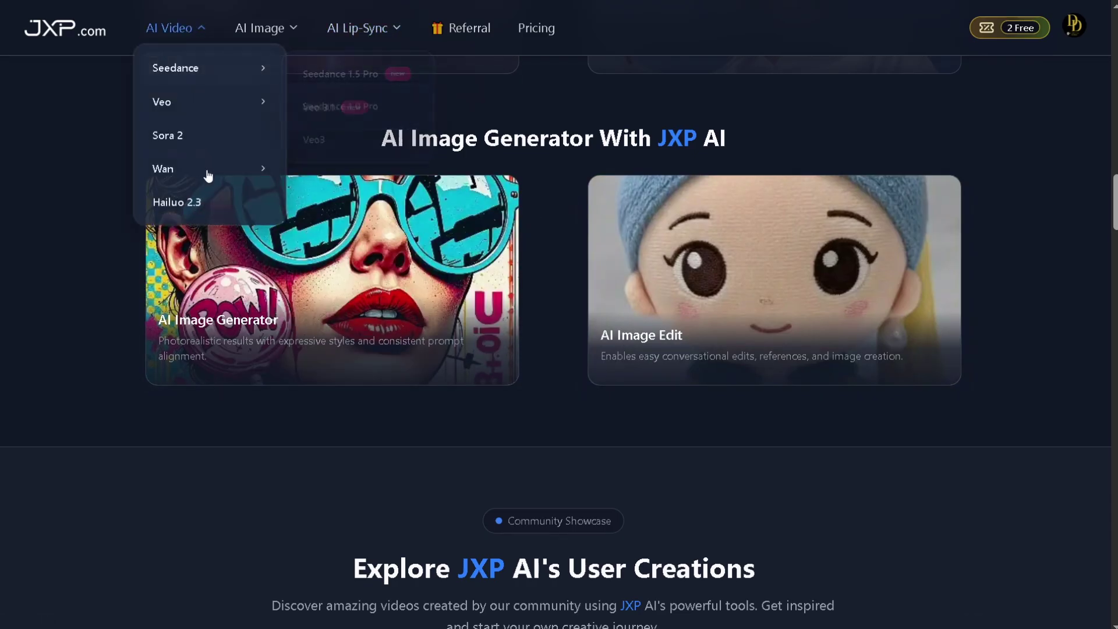
mouse_move(293, 29)
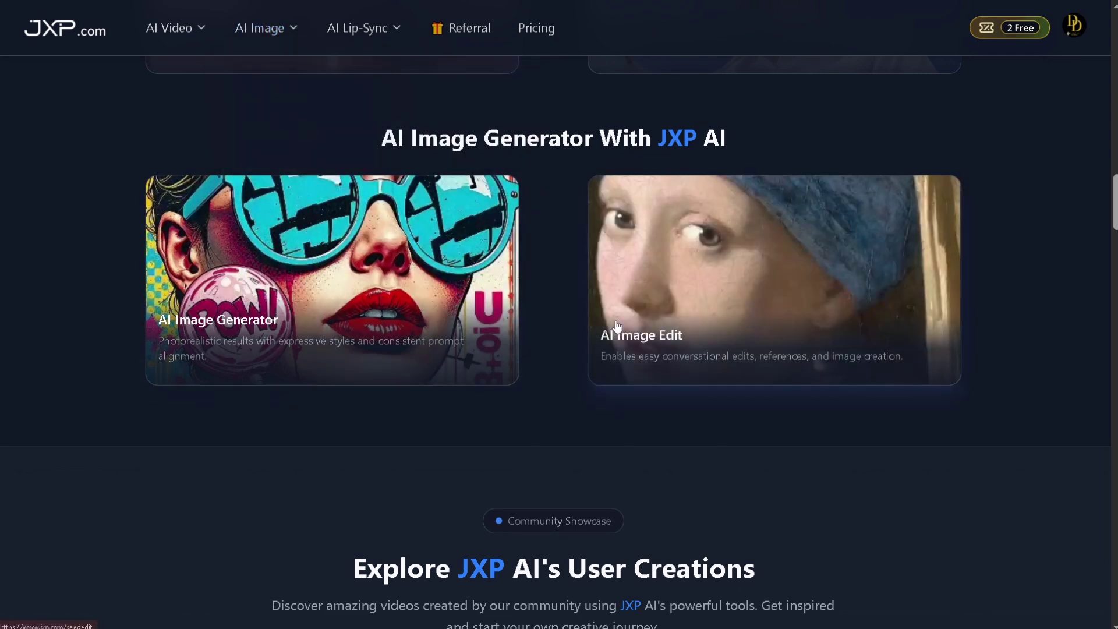
scroll(547, 342, "down", 3)
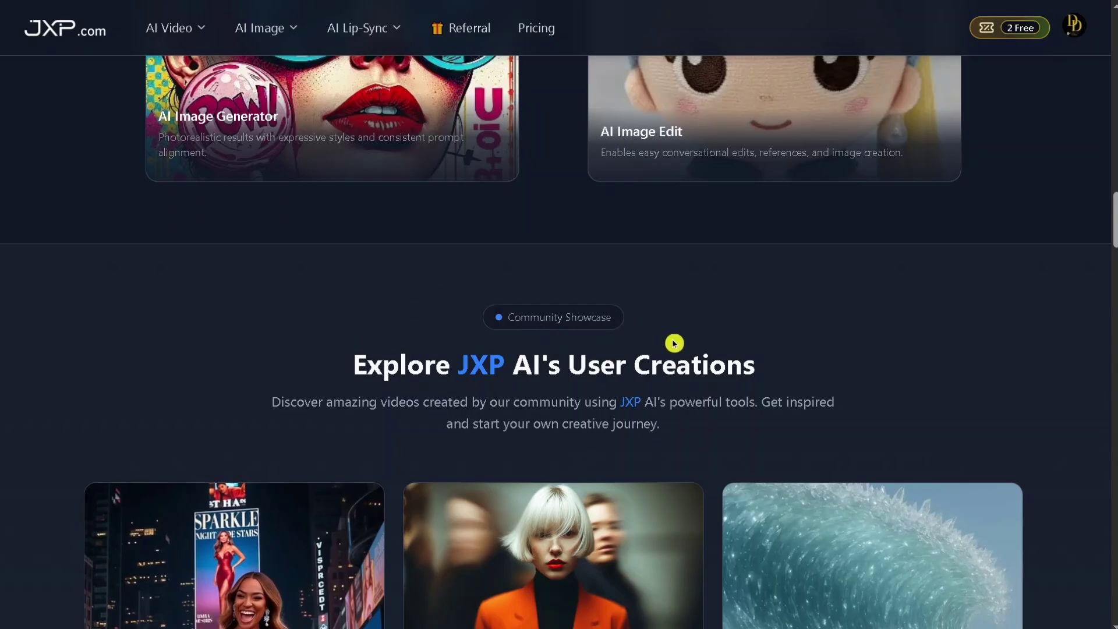
scroll(464, 414, "down", 6)
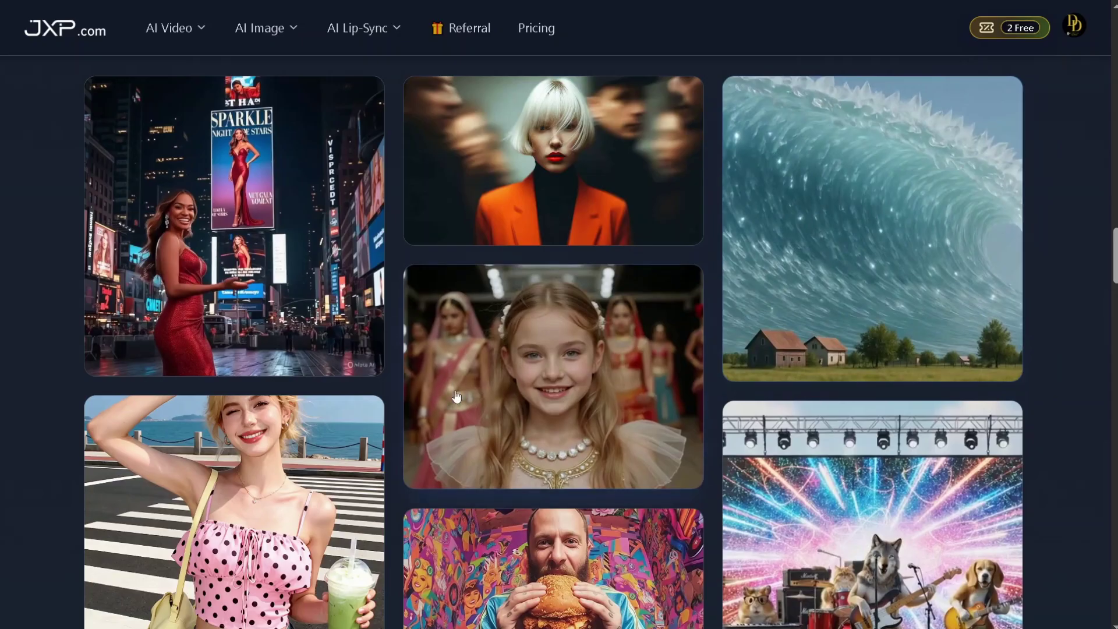
scroll(298, 451, "down", 3)
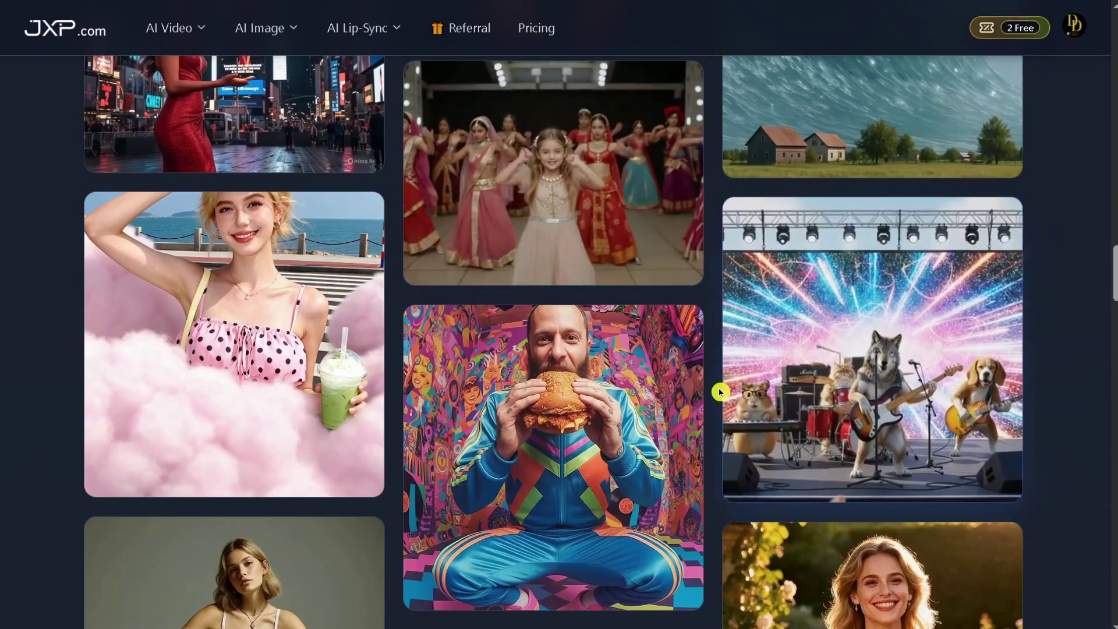
scroll(407, 361, "down", 3)
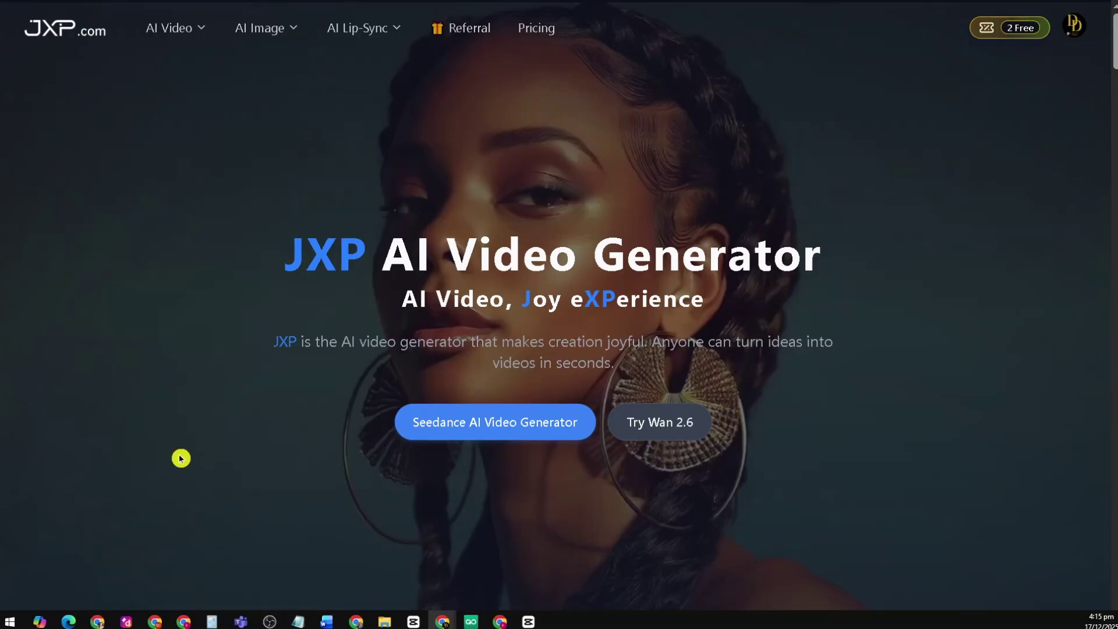
Step: Open the Wan 2.6 generator in Image to Video mode and play its showcase video
left_click(665, 425)
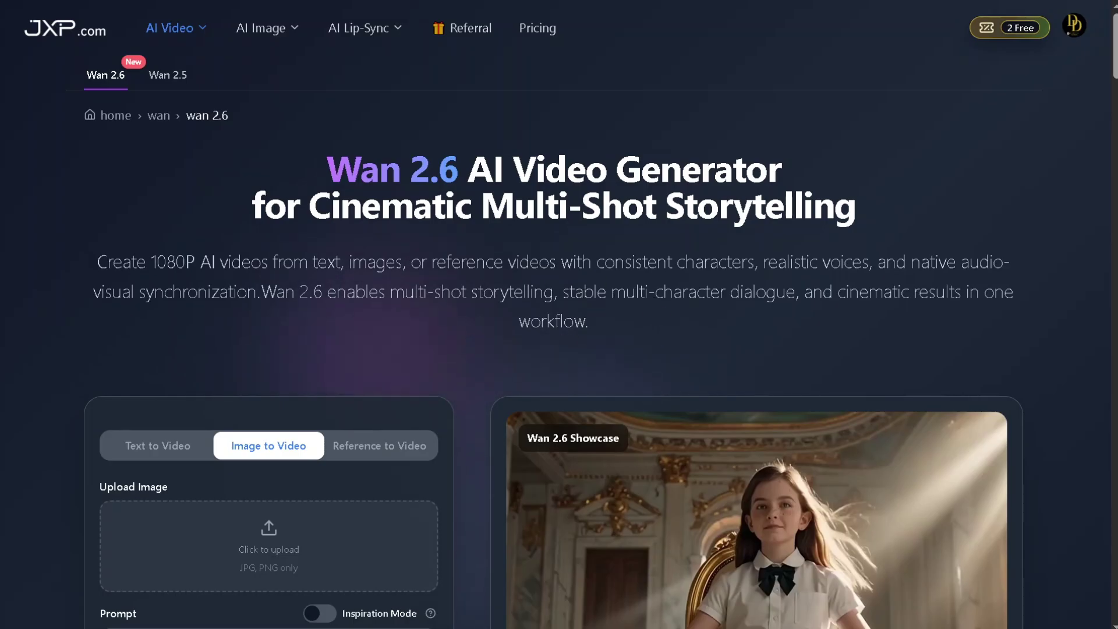
scroll(637, 345, "down", 3)
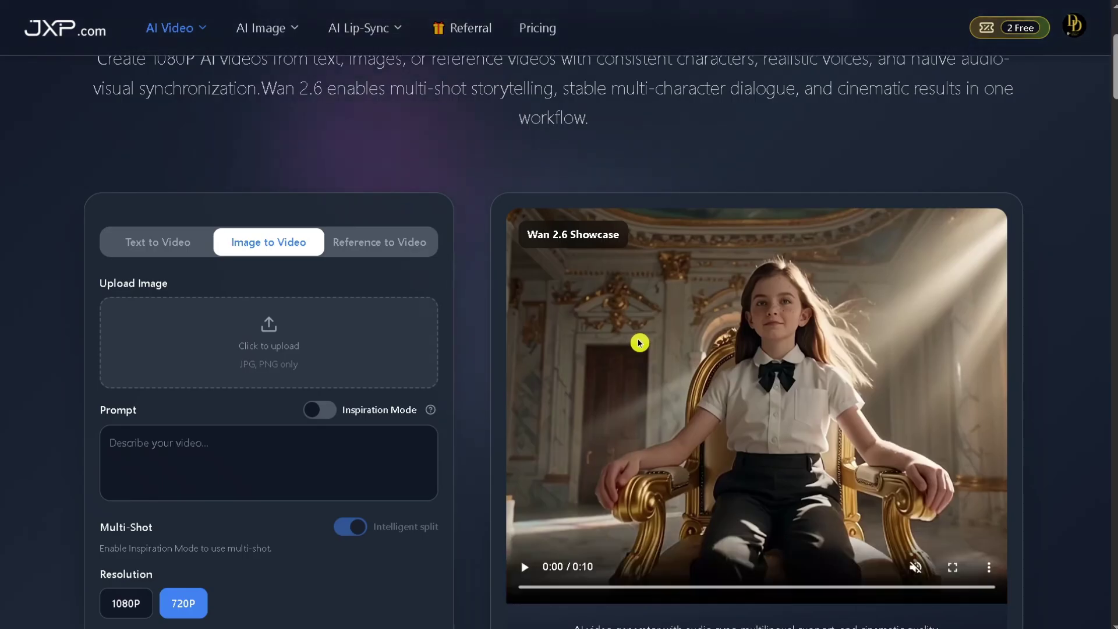
scroll(638, 341, "down", 3)
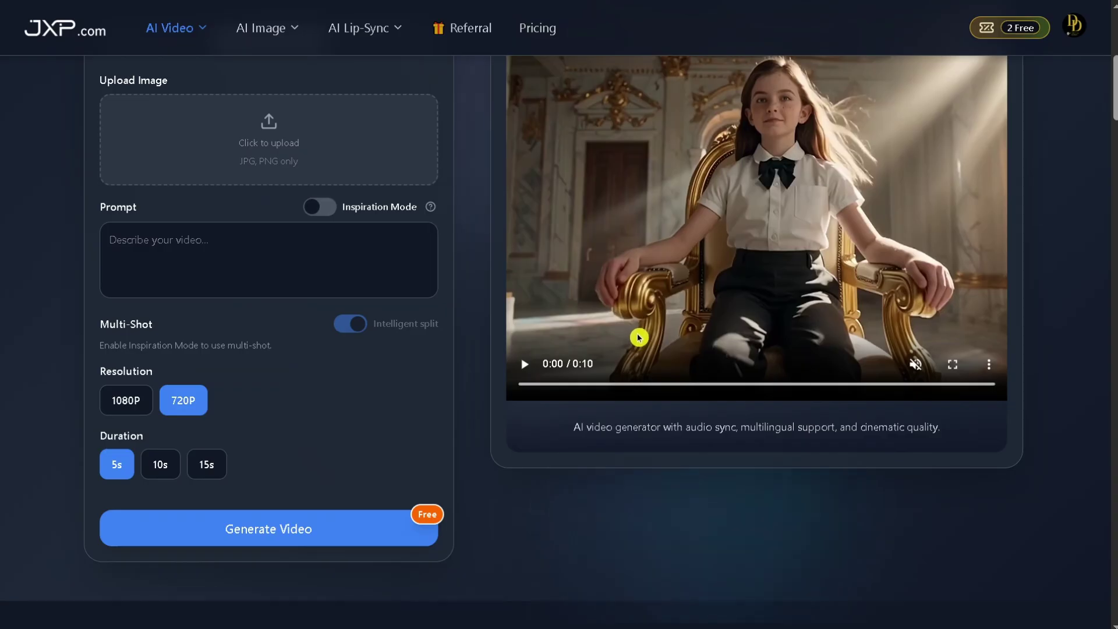
scroll(637, 334, "up", 3)
left_click(524, 569)
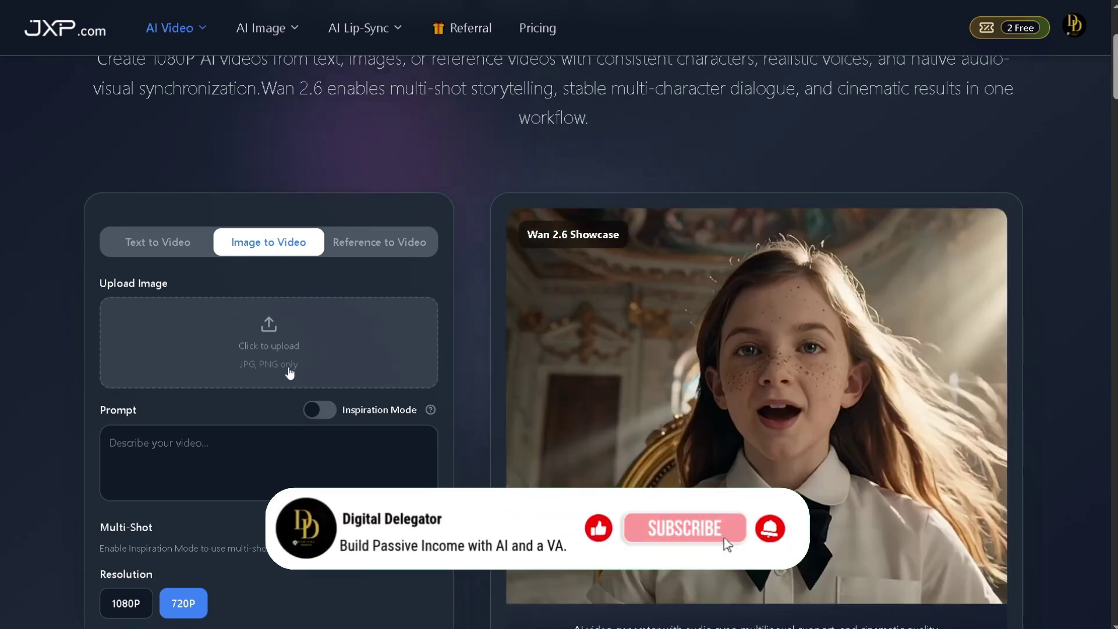
Step: Turn on Inspiration Mode and switch the Wan 2.6 generator to Text to Video
left_click(332, 414)
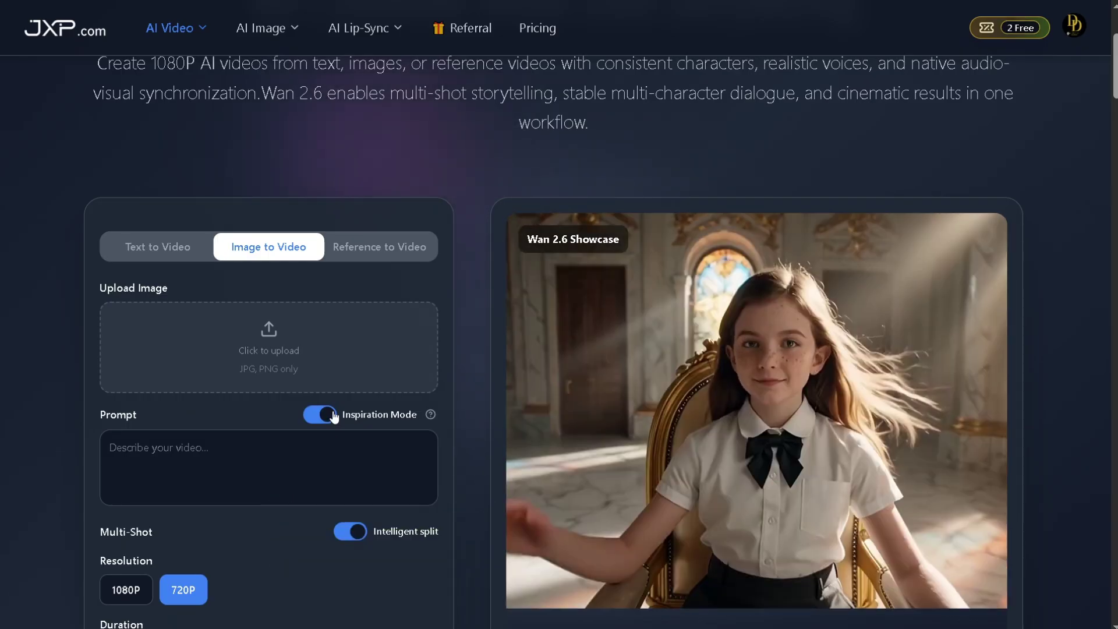
scroll(336, 414, "down", 3)
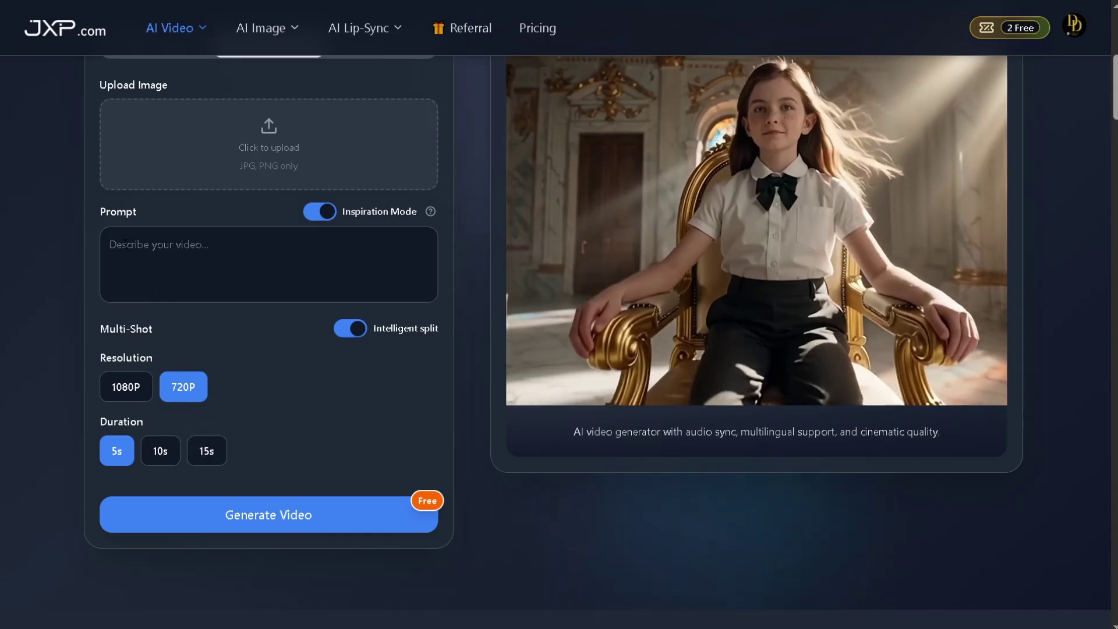
left_click(124, 243)
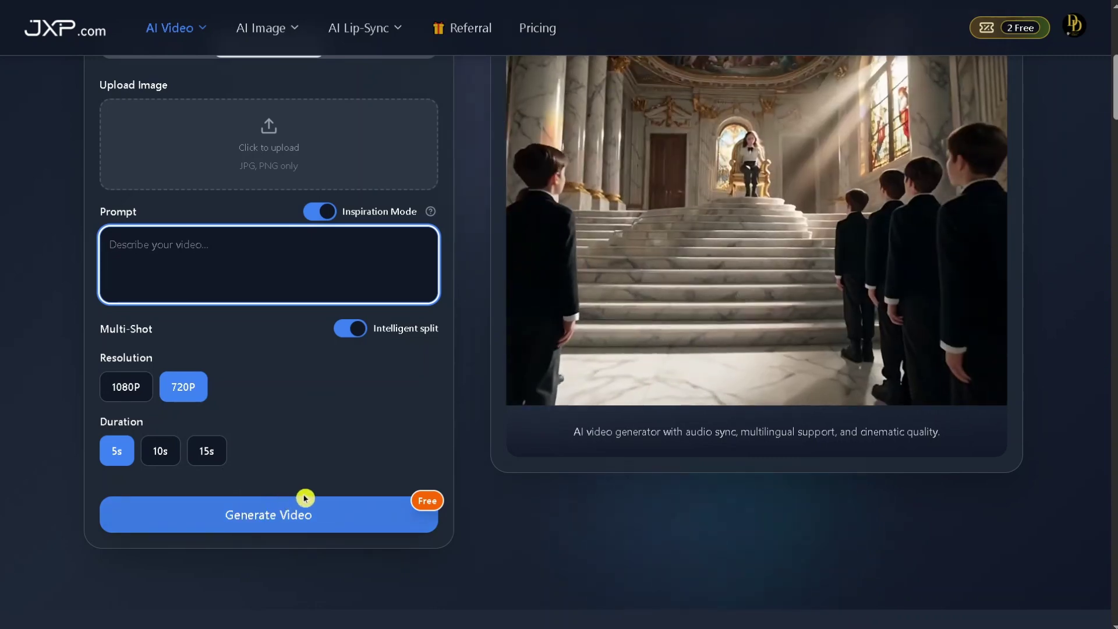
scroll(342, 416, "up", 3)
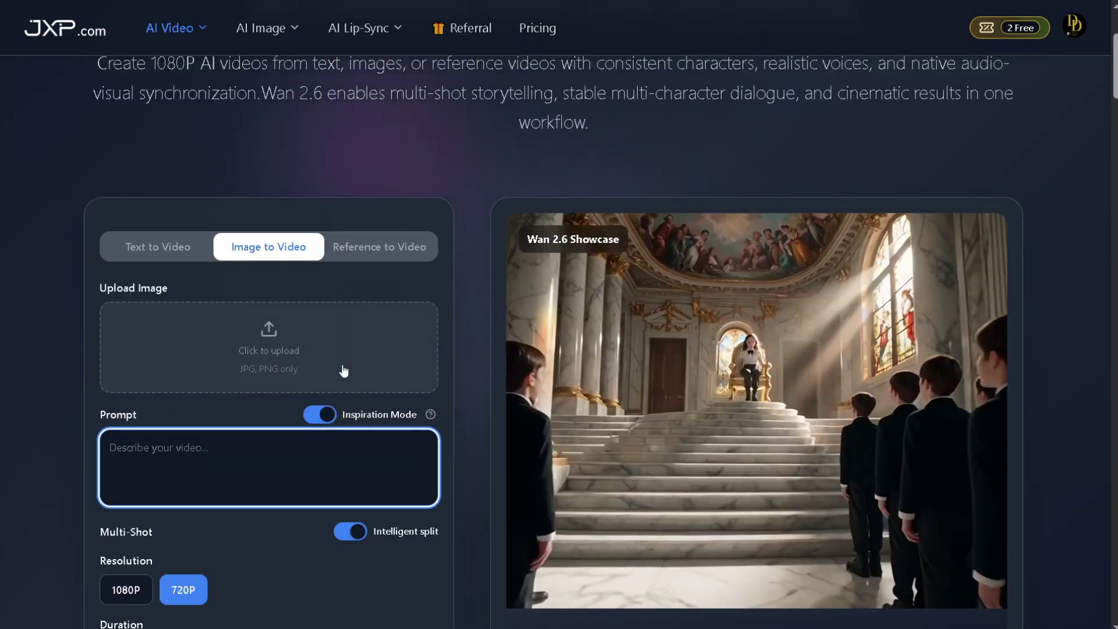
left_click(154, 252)
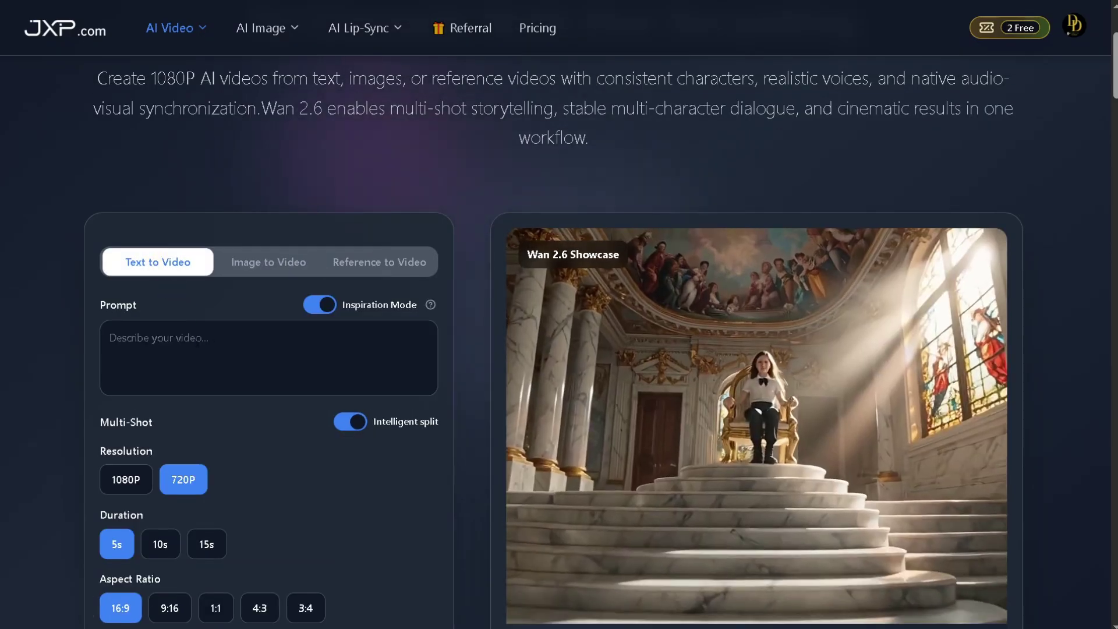
Step: Paste the superhero jewelry-shop robbery prompt into the prompt box
left_click(198, 341)
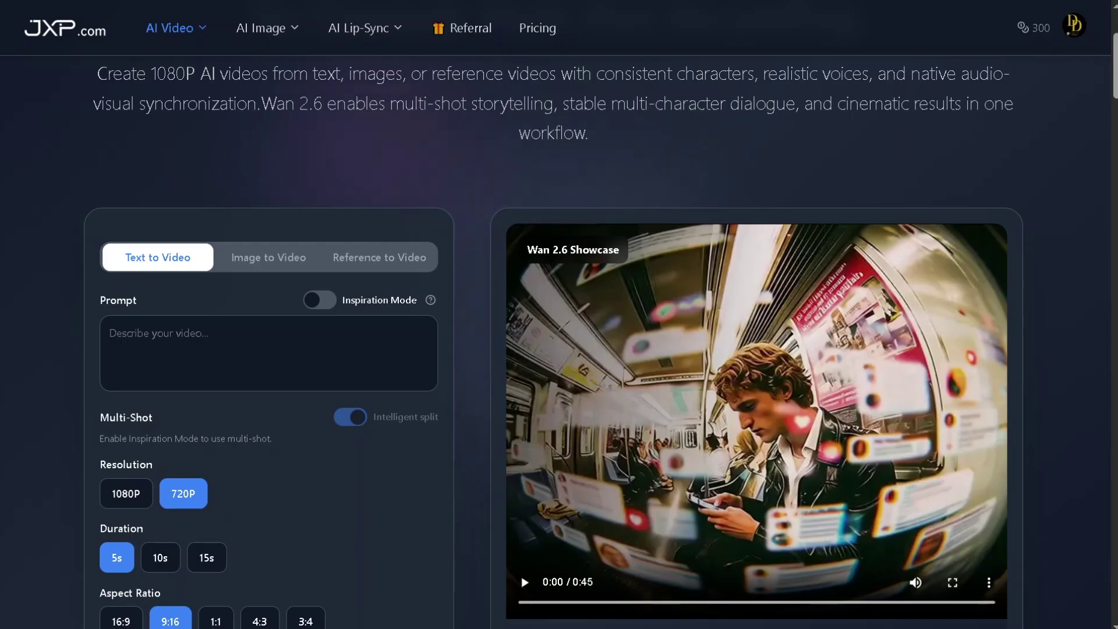
left_click(199, 341)
key("ctrl+v")
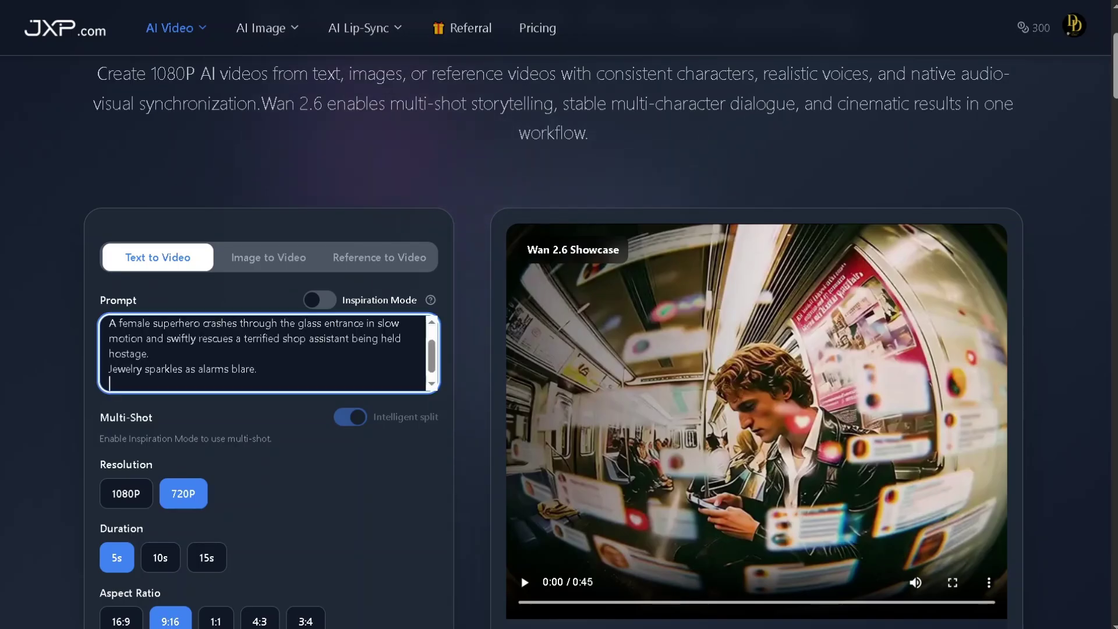
scroll(268, 352, "up", 1)
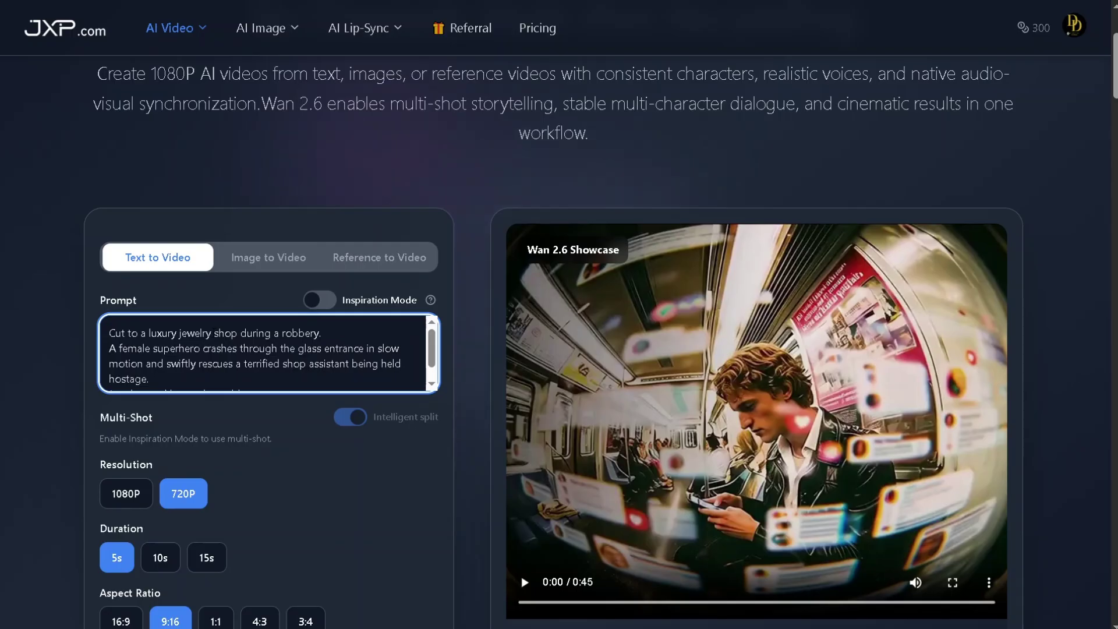
scroll(211, 360, "down", 1)
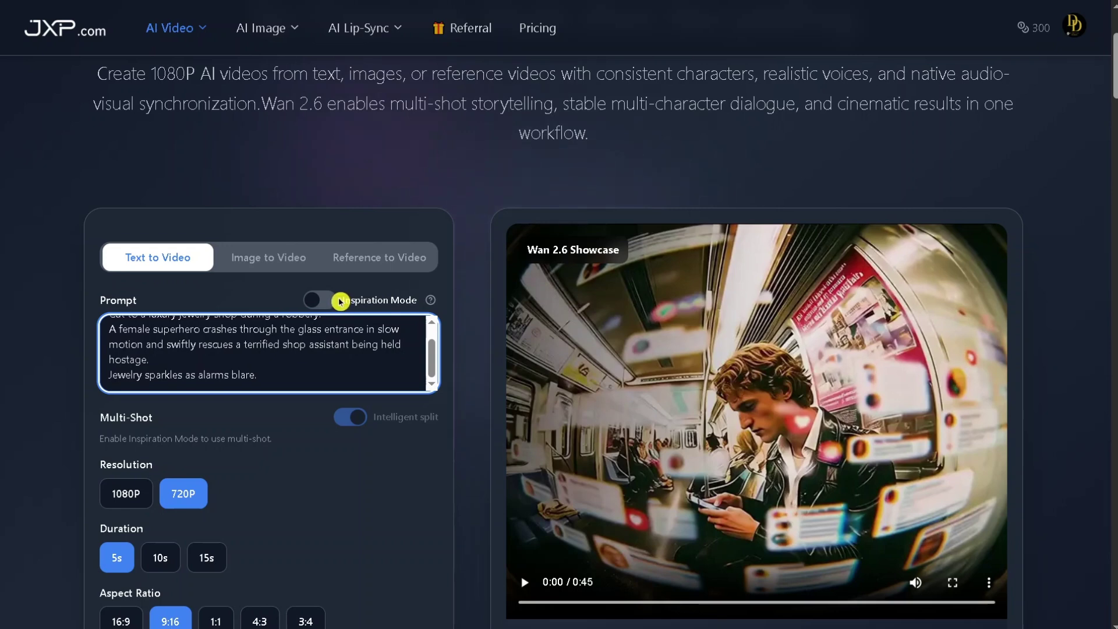
Step: Turn on Inspiration Mode and choose 1080P resolution, 15s duration and 16:9 aspect ratio
left_click(321, 300)
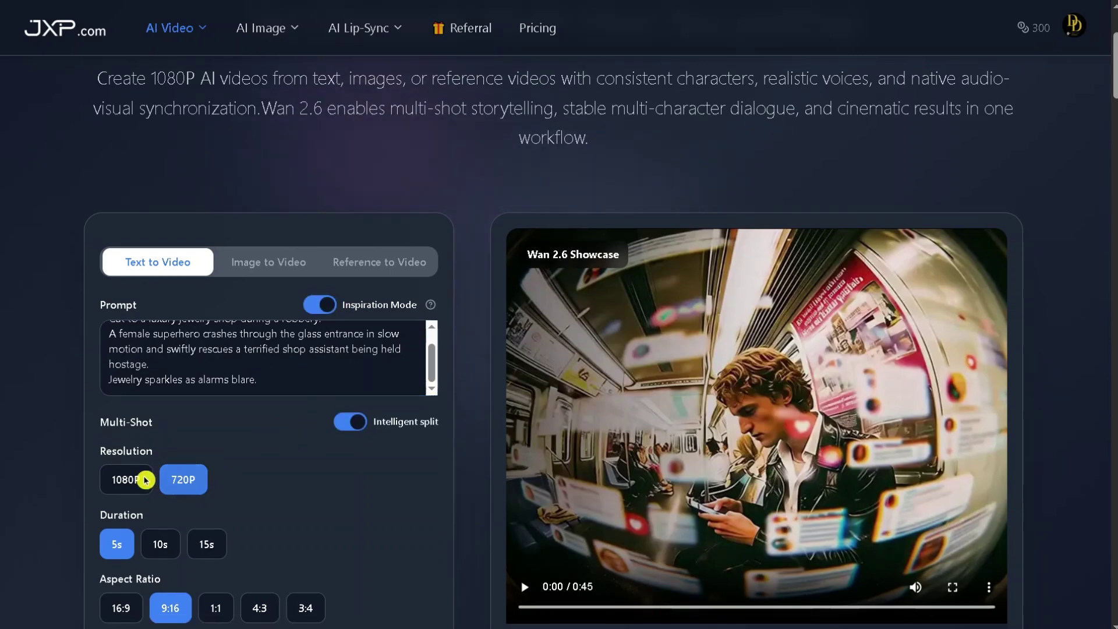
left_click(125, 477)
left_click(207, 550)
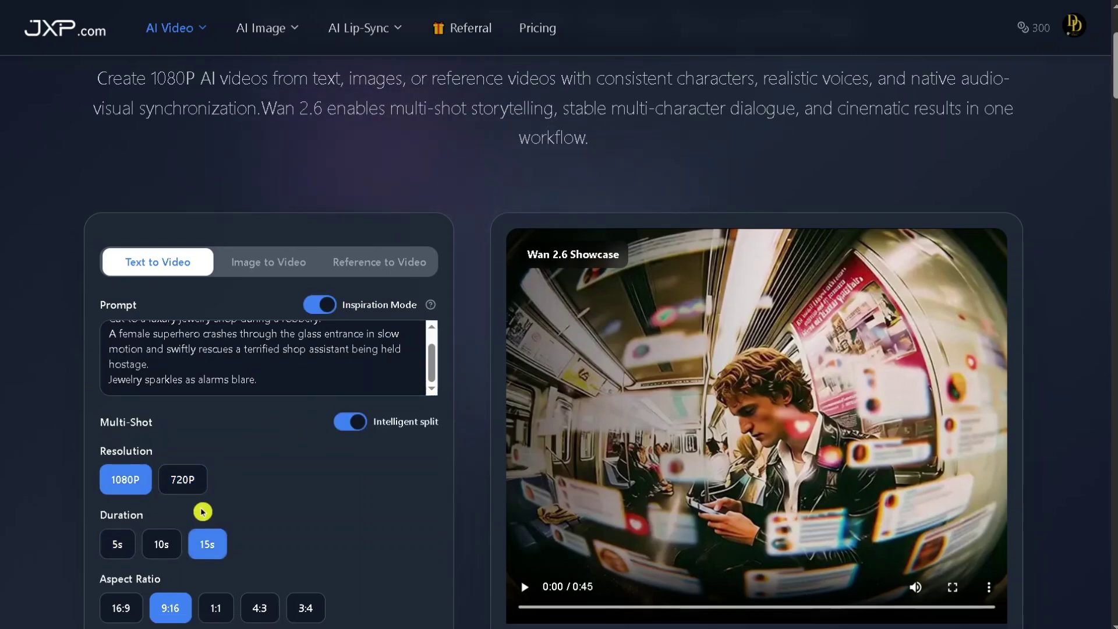
scroll(175, 553, "down", 3)
left_click(126, 412)
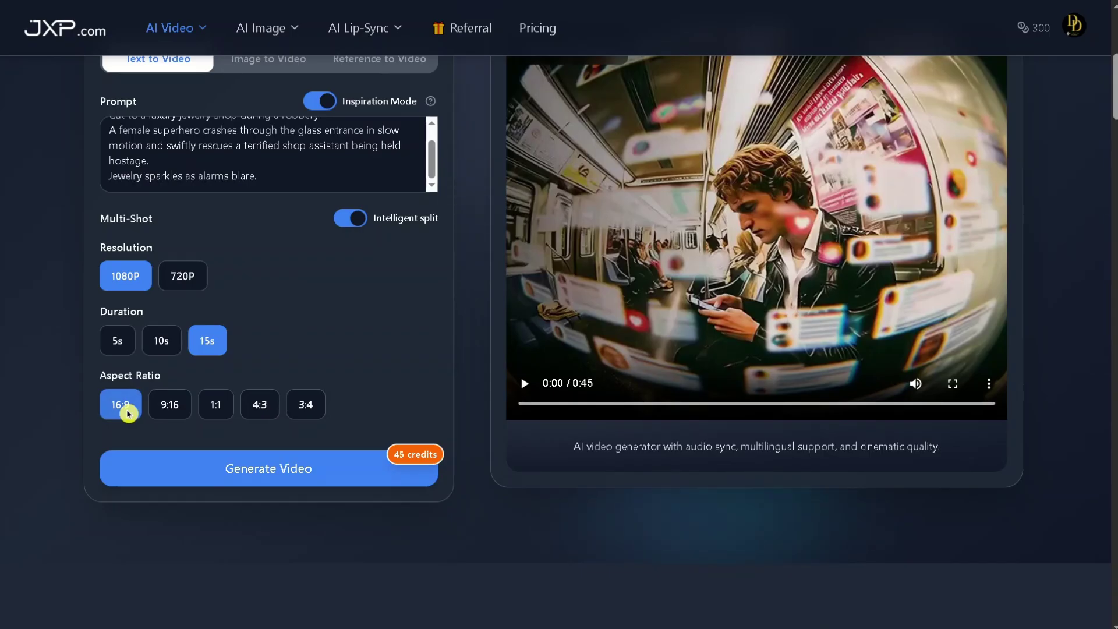
Step: Generate the superhero jewelry-shop video and play back the finished 14-second clip
left_click(280, 471)
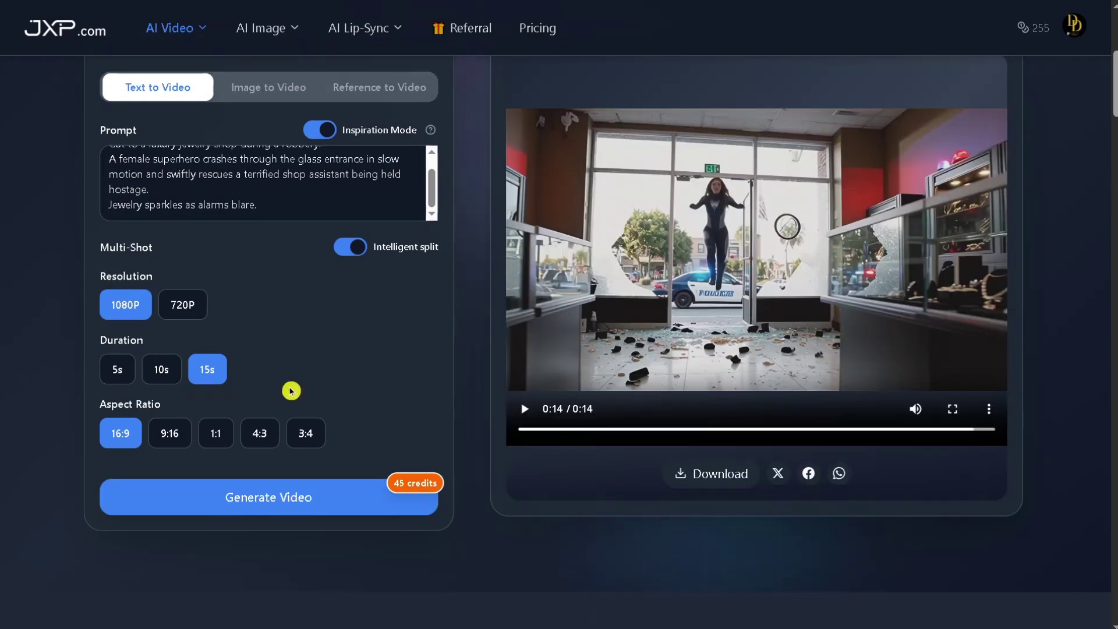
left_click(524, 410)
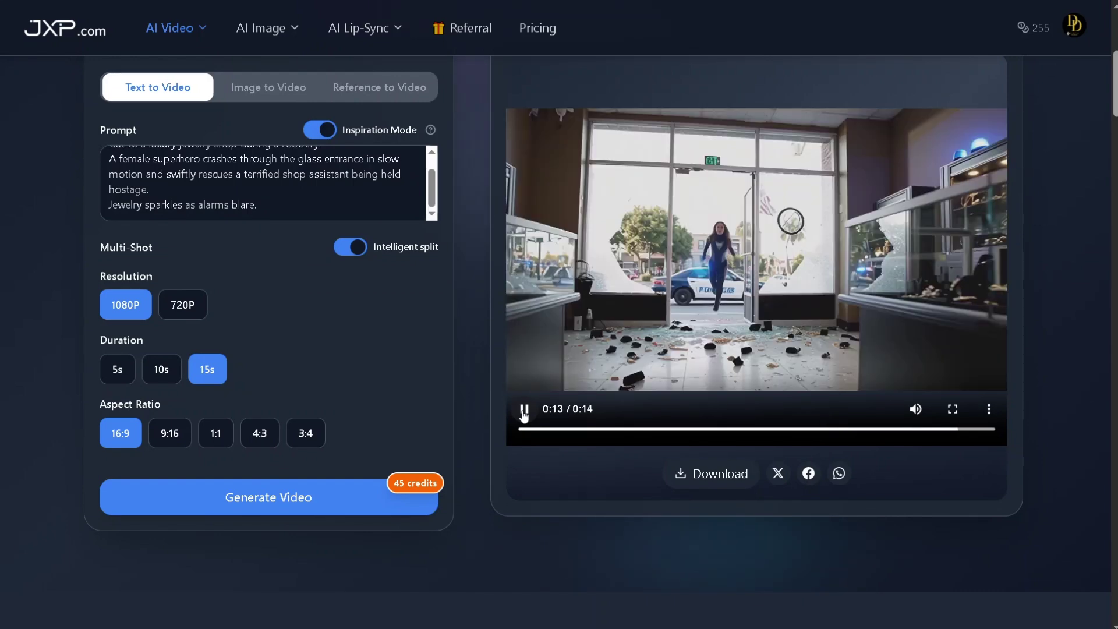
scroll(524, 413, "down", 1)
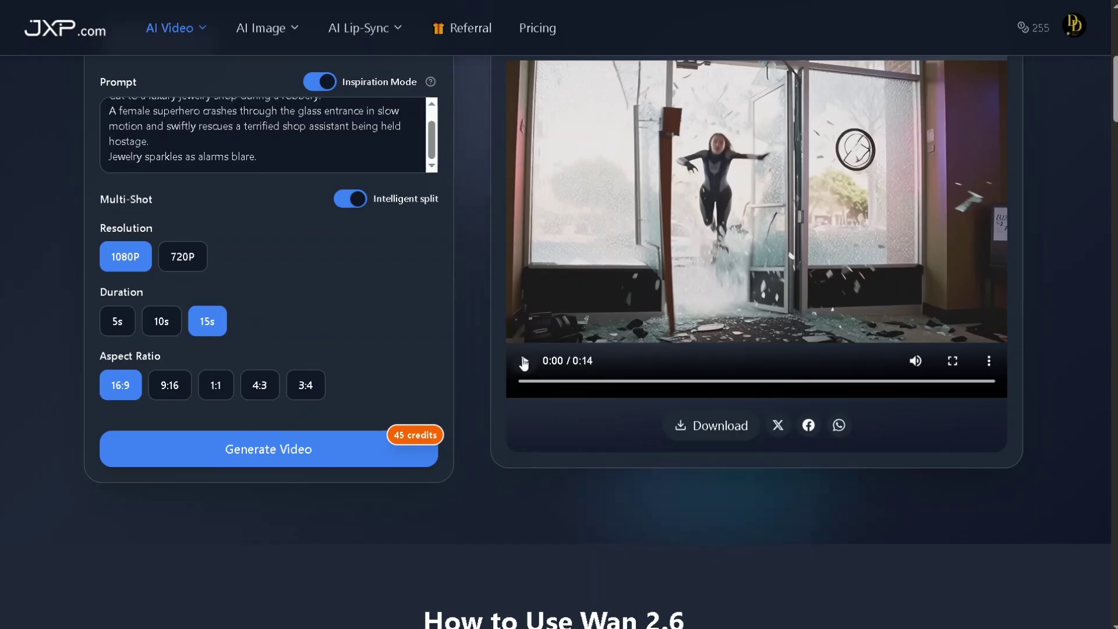
left_click(523, 361)
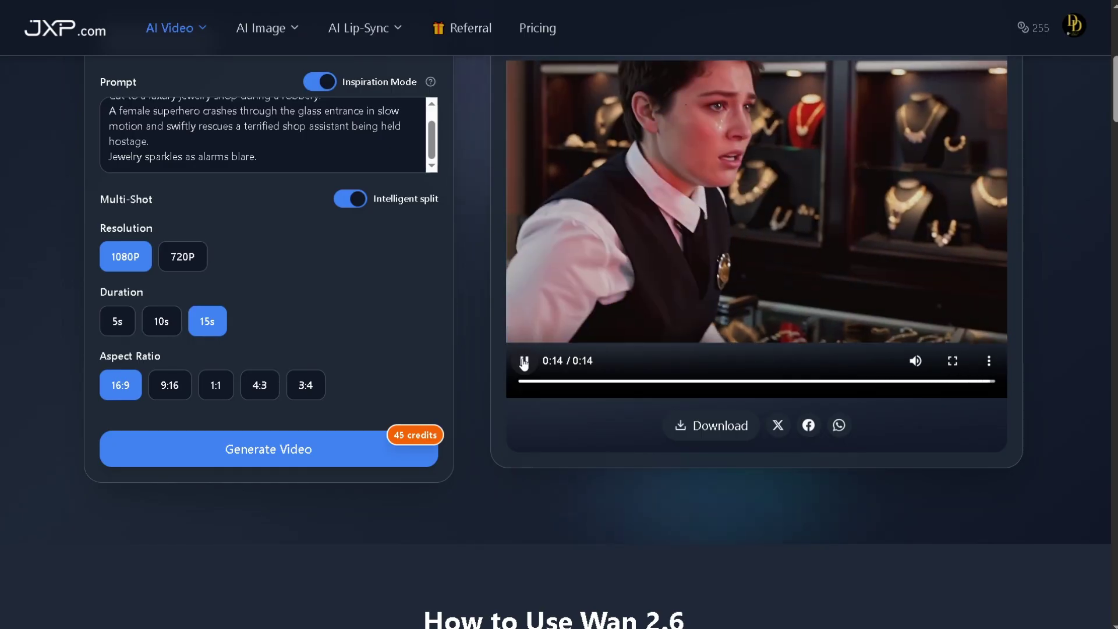
left_click(523, 363)
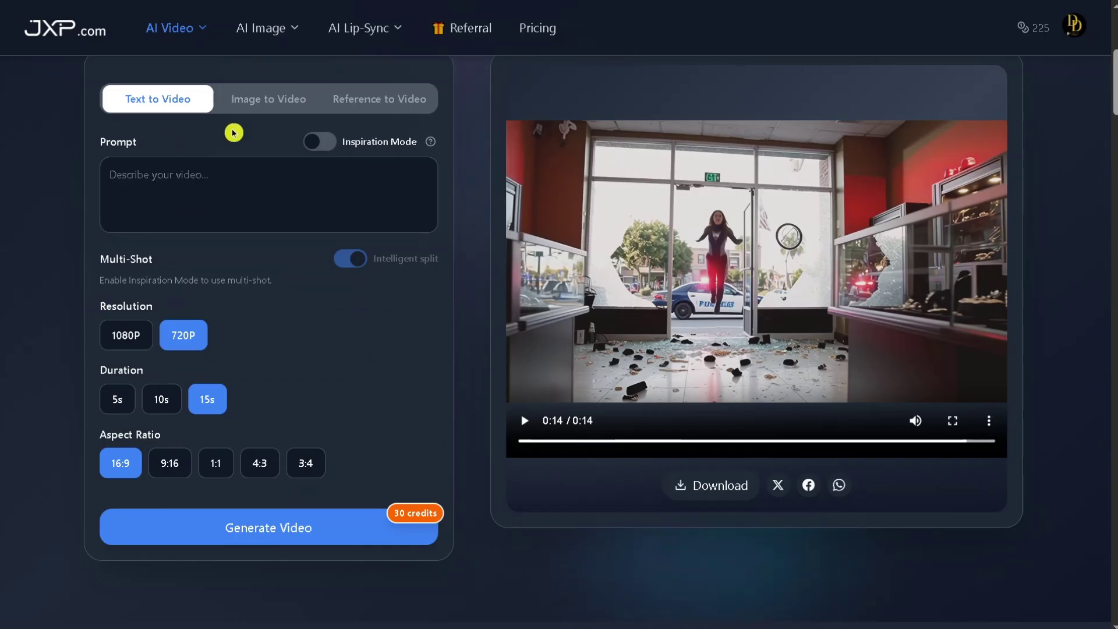
Step: Switch to Image to Video and upload Dancers.png from Downloads
left_click(268, 99)
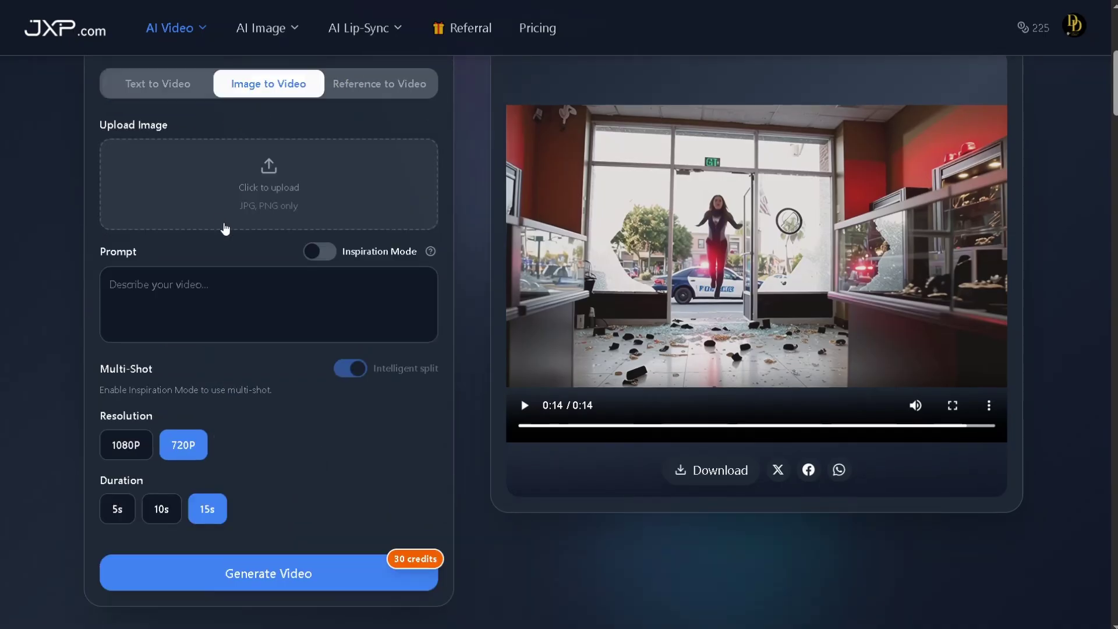
left_click(266, 181)
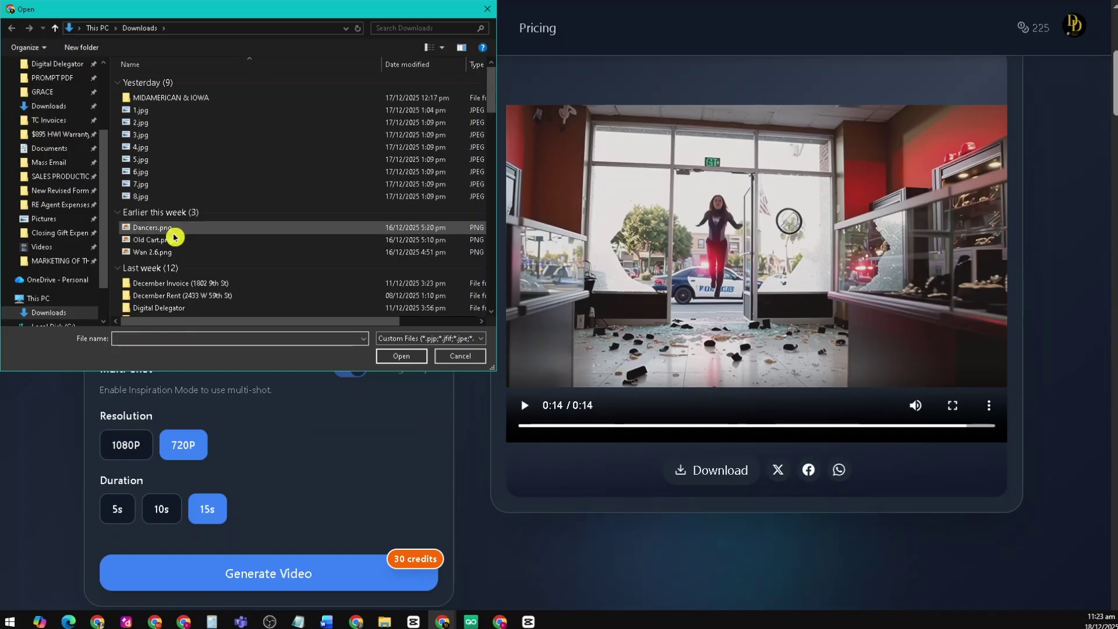
left_click(151, 227)
left_click(401, 355)
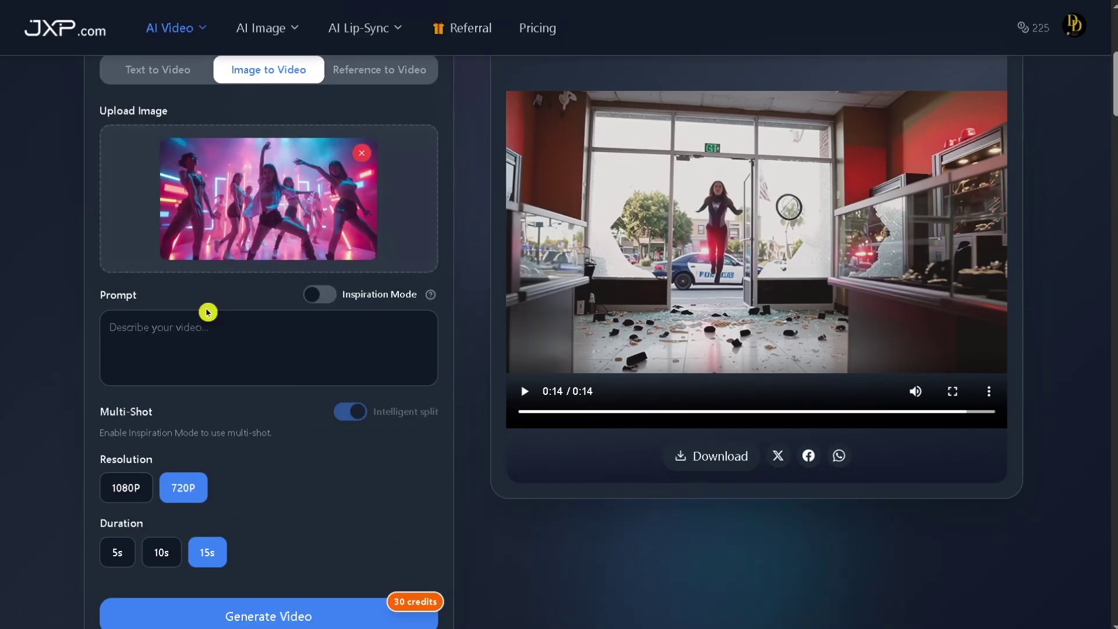
Step: Paste the K-pop dance performance prompt, enable Inspiration Mode, choose 1080P and generate the video
left_click(398, 381)
key("ctrl+v")
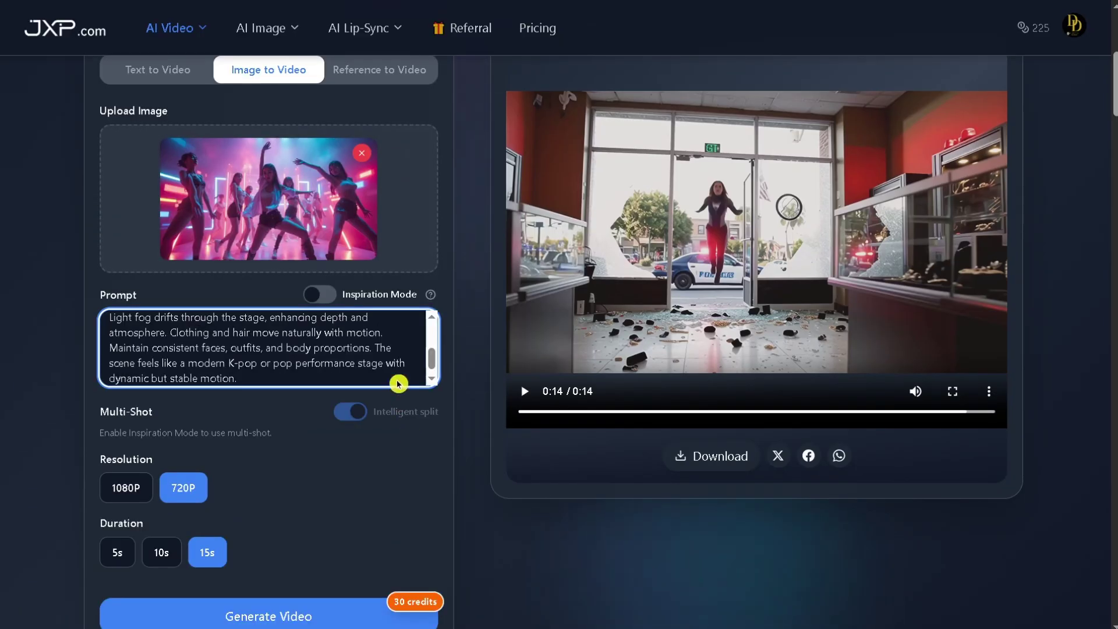
left_click(325, 297)
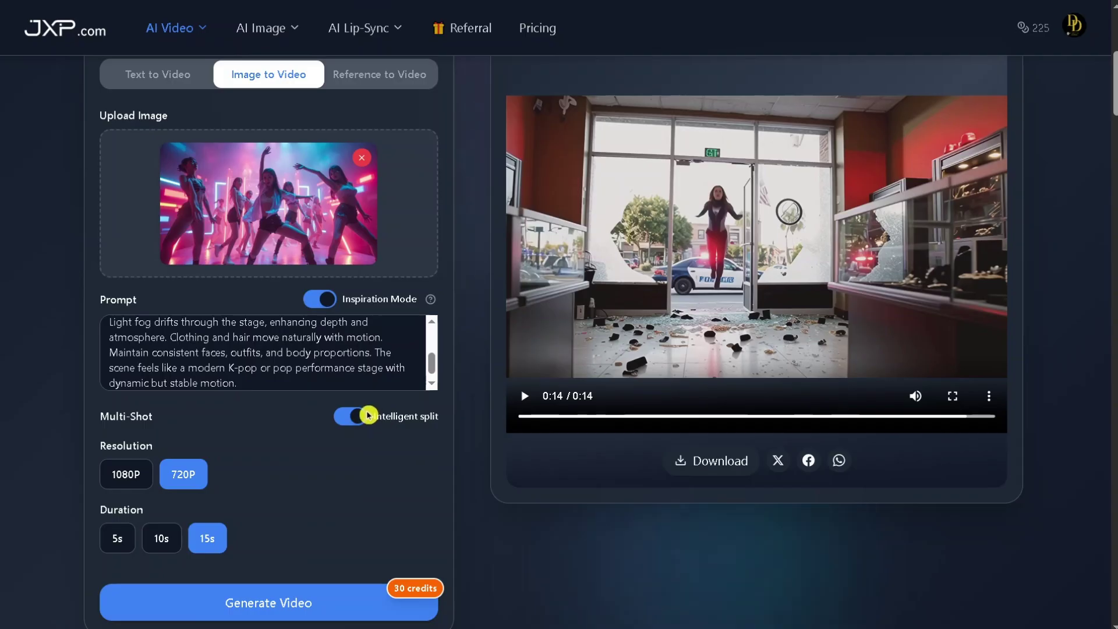
left_click(134, 479)
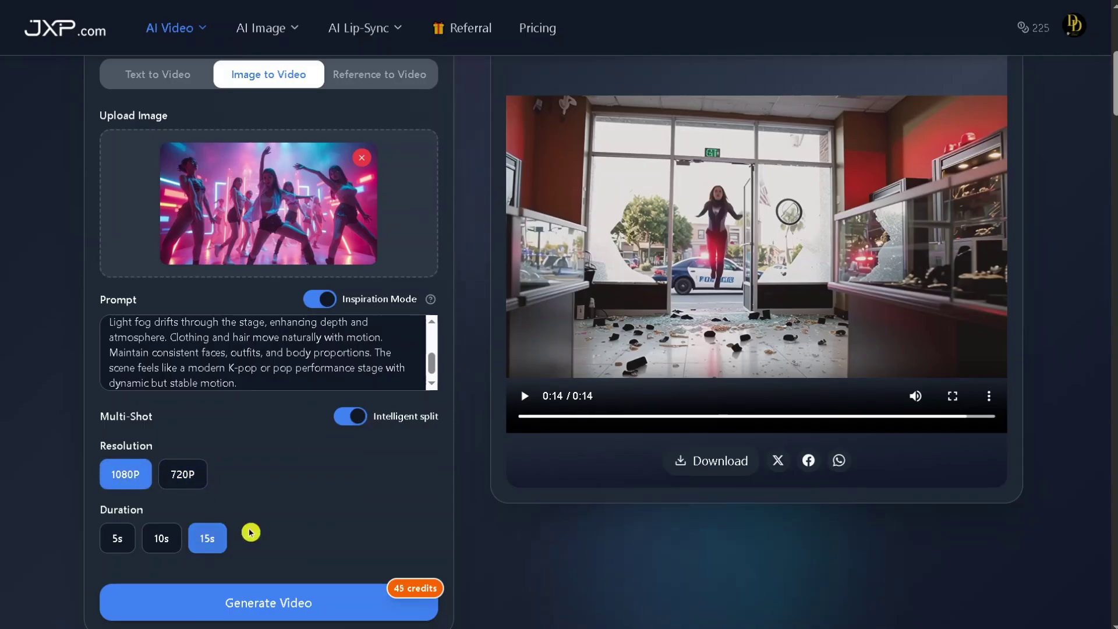
scroll(280, 507, "down", 3)
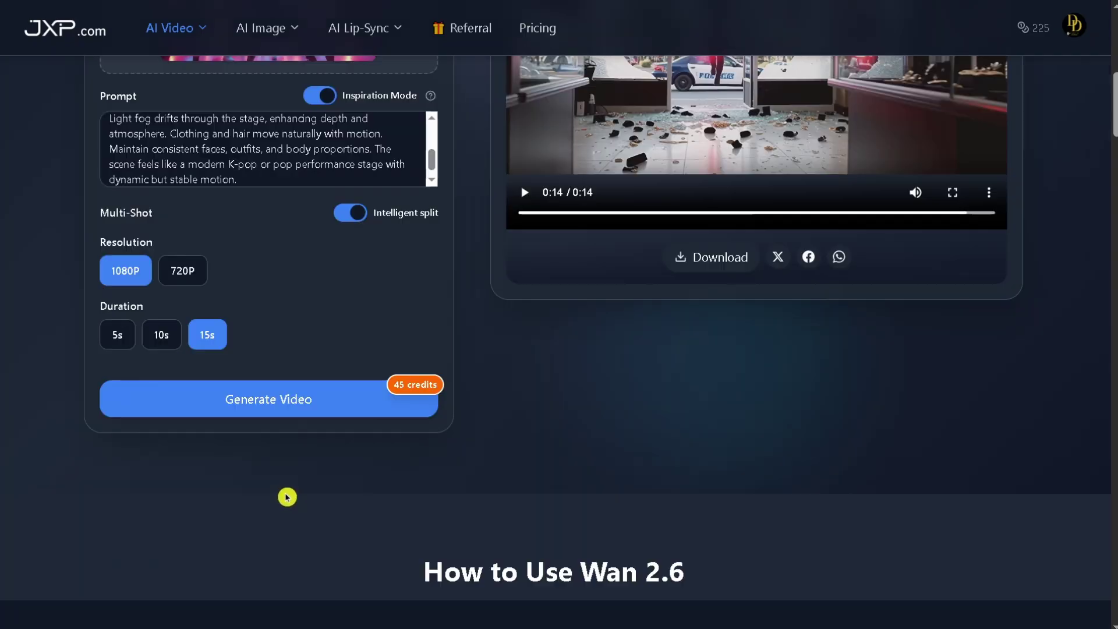
left_click(271, 409)
scroll(670, 501, "up", 3)
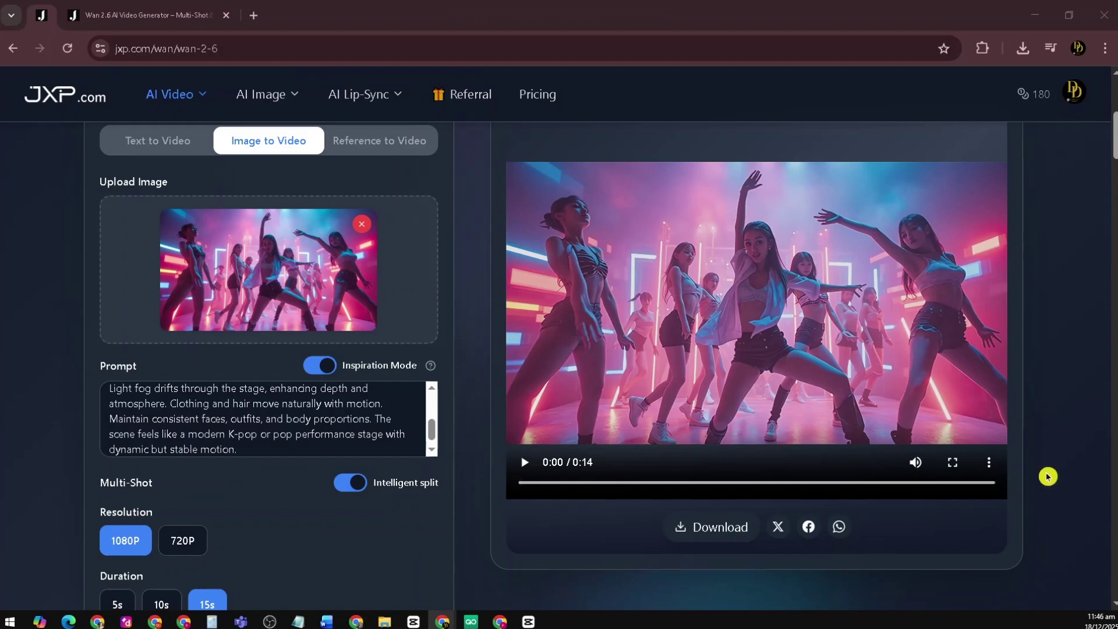
left_click(952, 463)
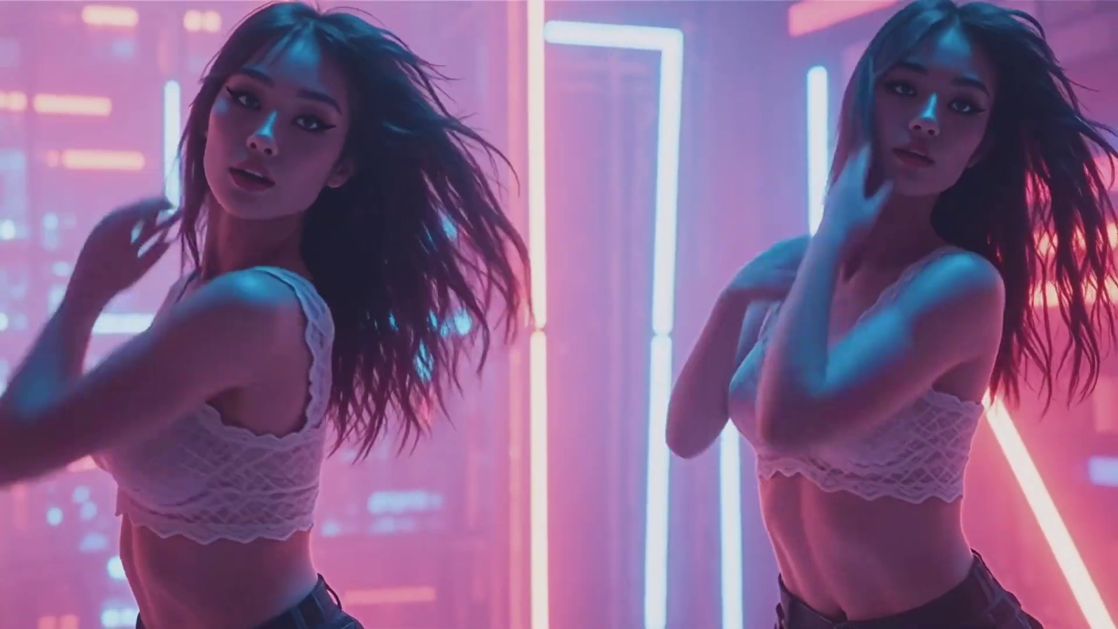
mouse_move(151, 514)
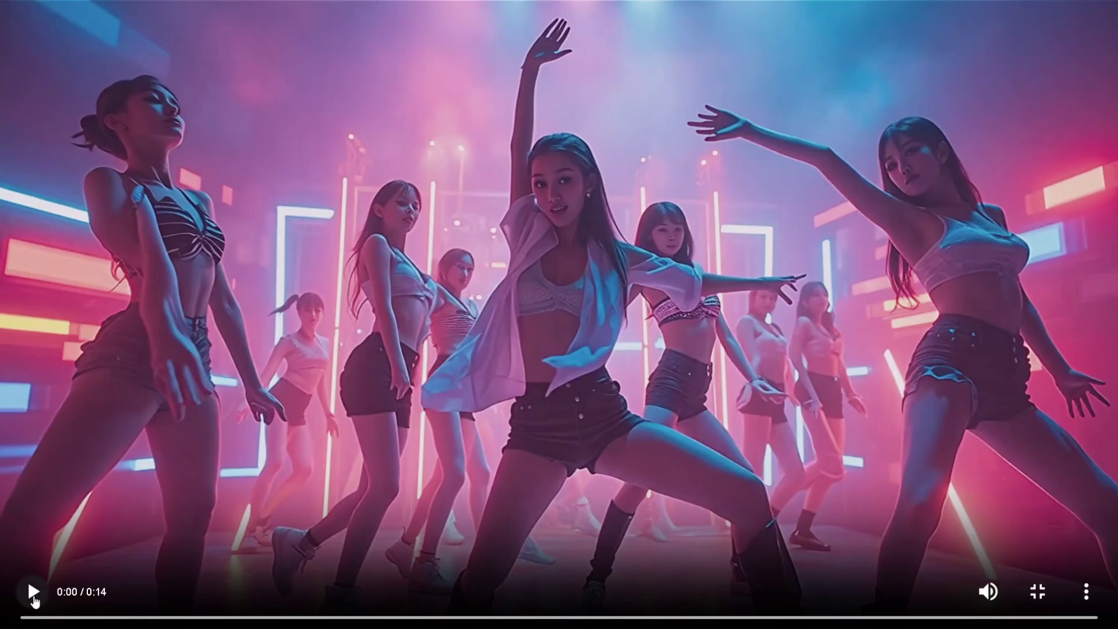
left_click(33, 594)
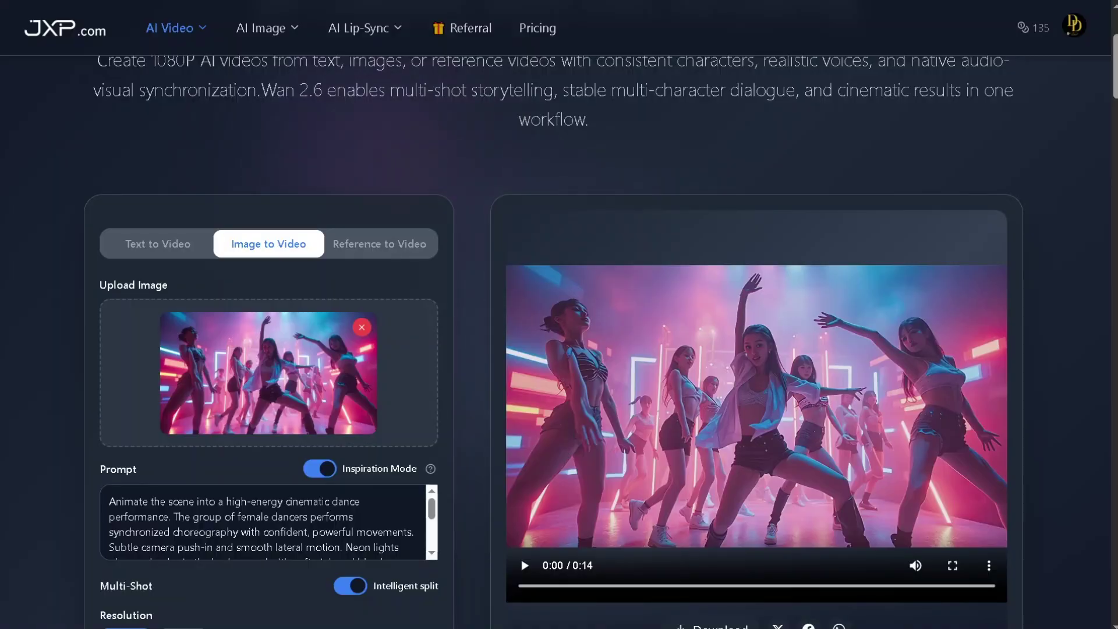
Step: Switch to Reference to Video and load one MP4 clip into each of Reference Video and Reference Video 2
left_click(391, 251)
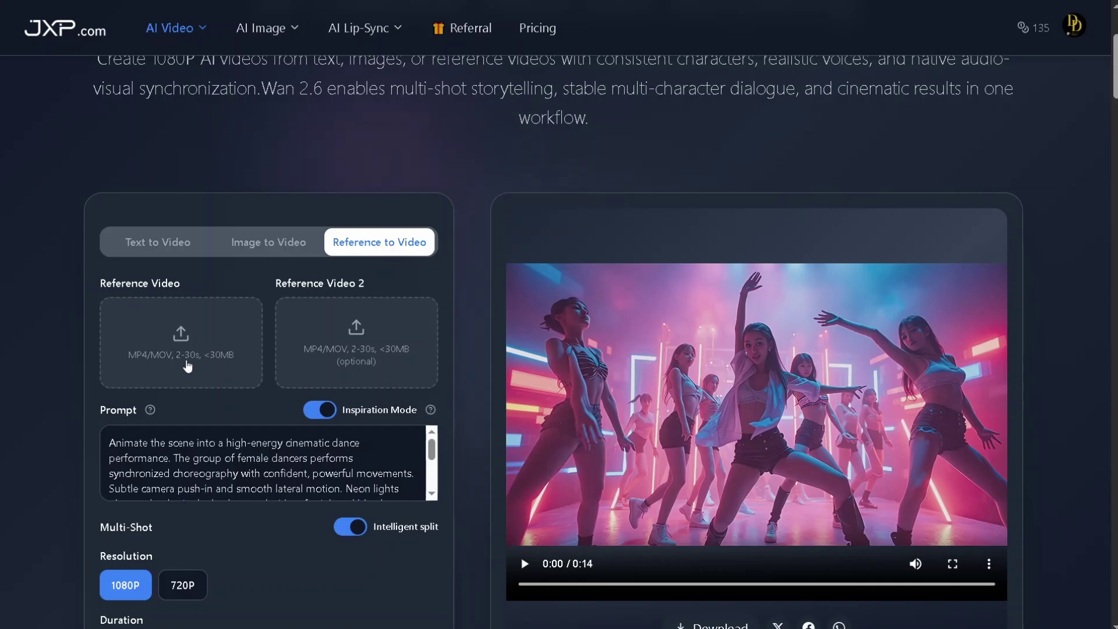
left_click(192, 355)
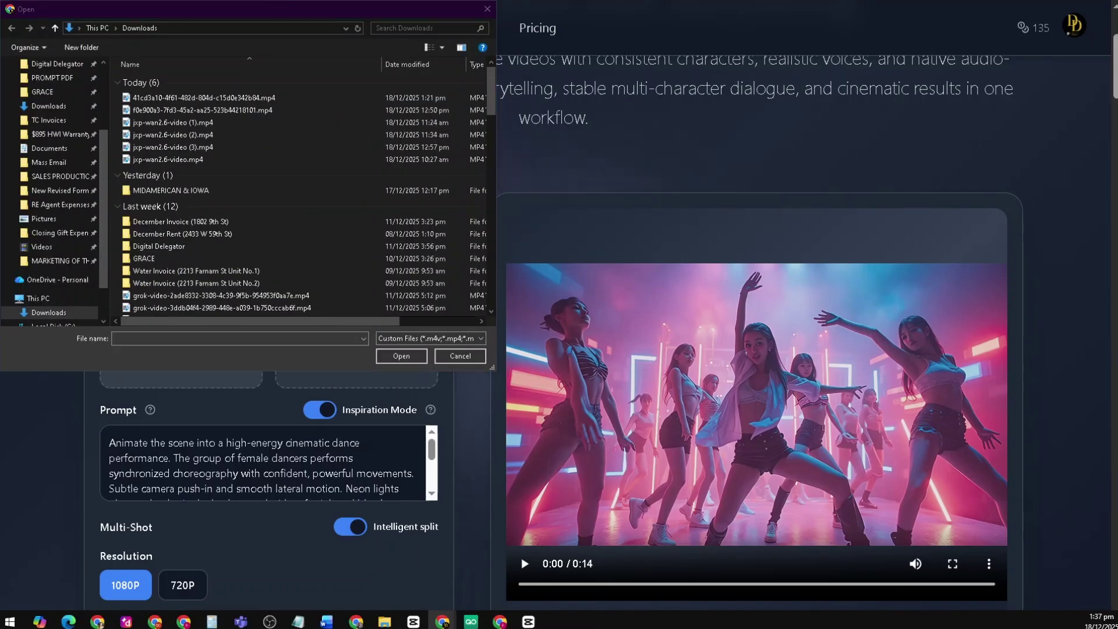
double_click(186, 116)
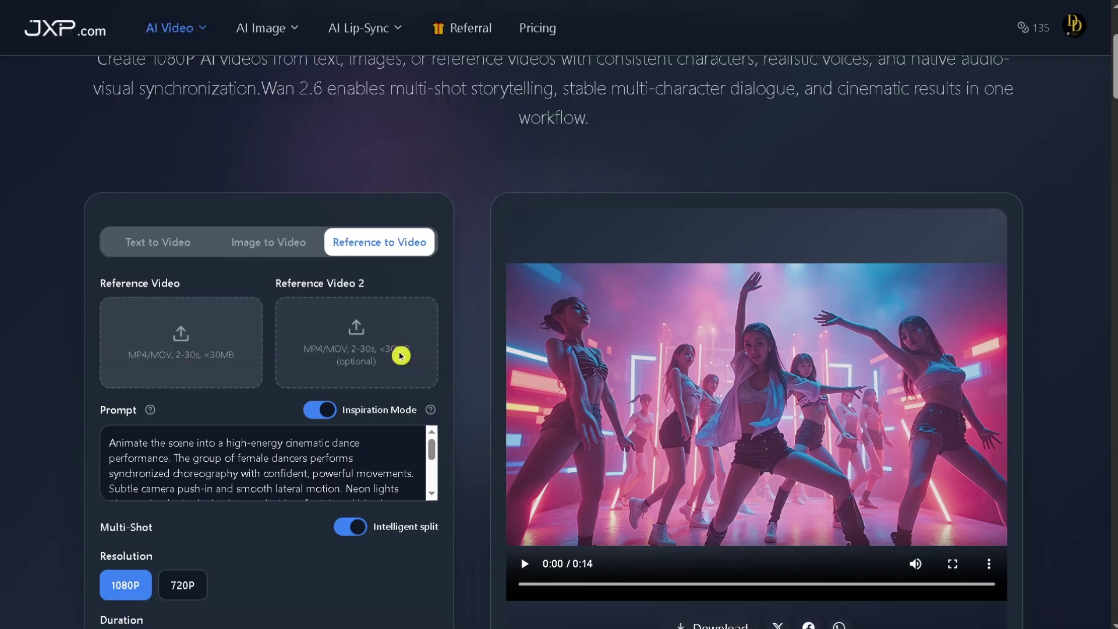
left_click(357, 334)
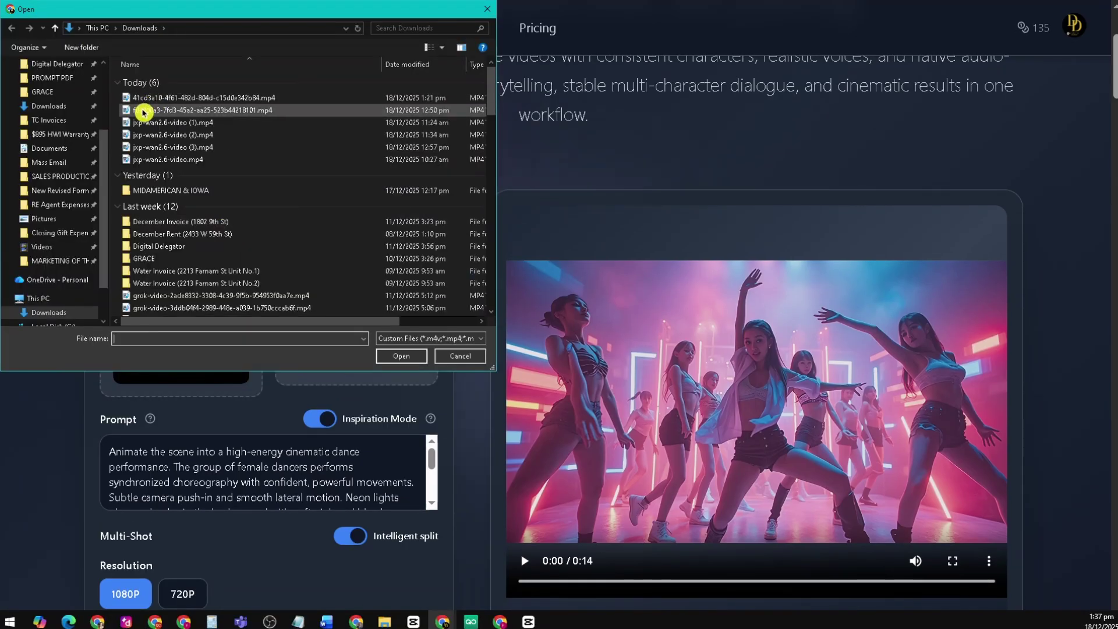
left_click(154, 99)
left_click(401, 355)
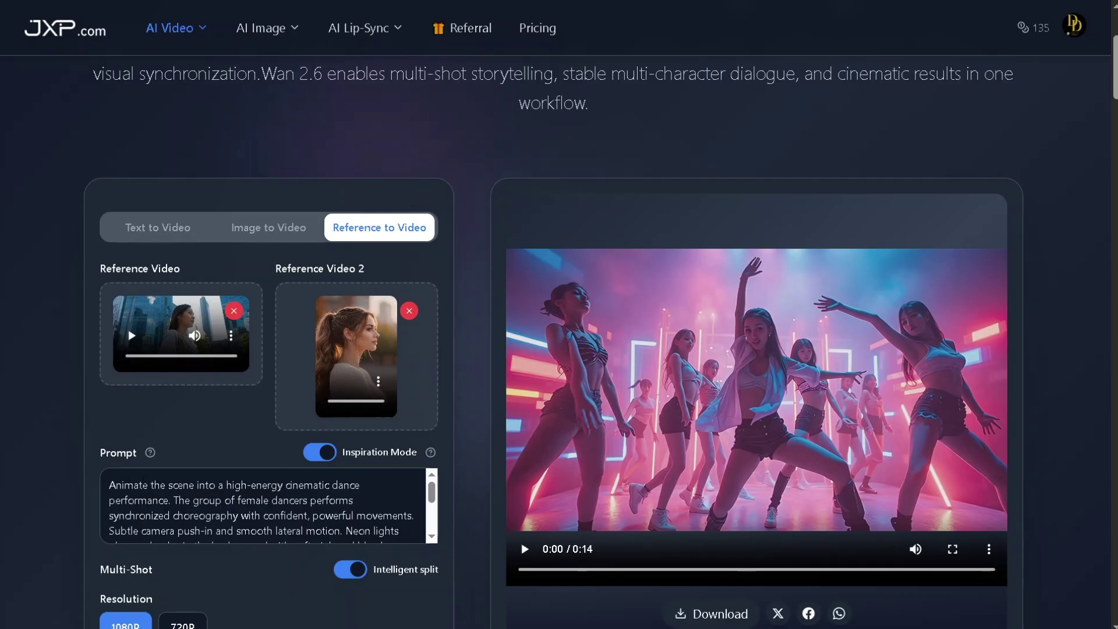
Step: Replace the prompt with the Character 1 matcha milk tea street-walk description
left_click(262, 505)
key("ctrl+a")
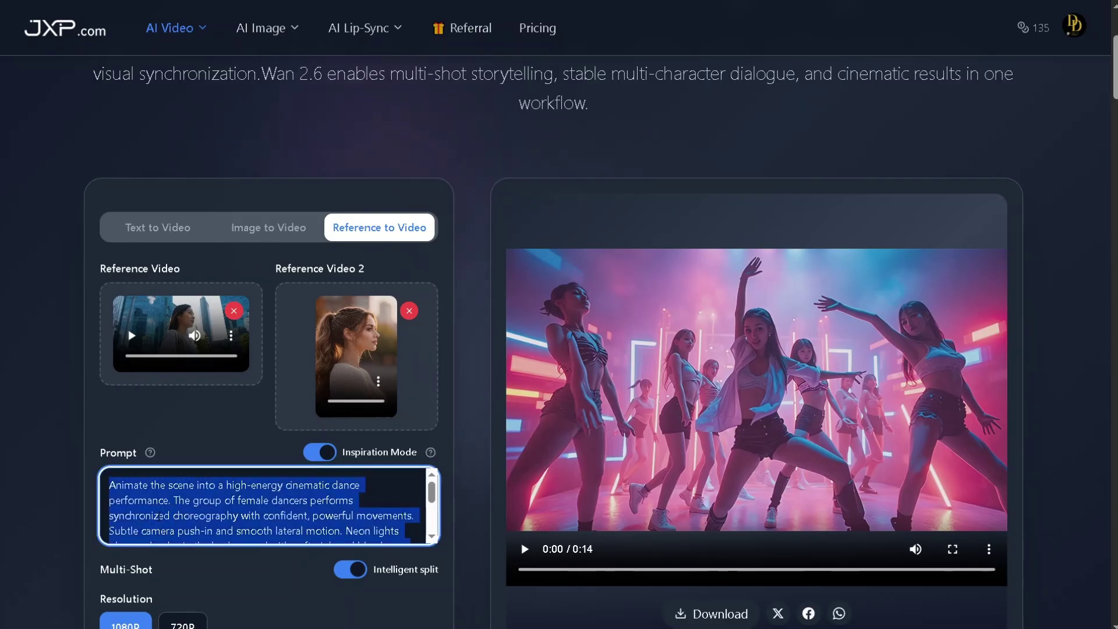
type("Character 1 is happily drinking a matcha milk tea while walking down the street")
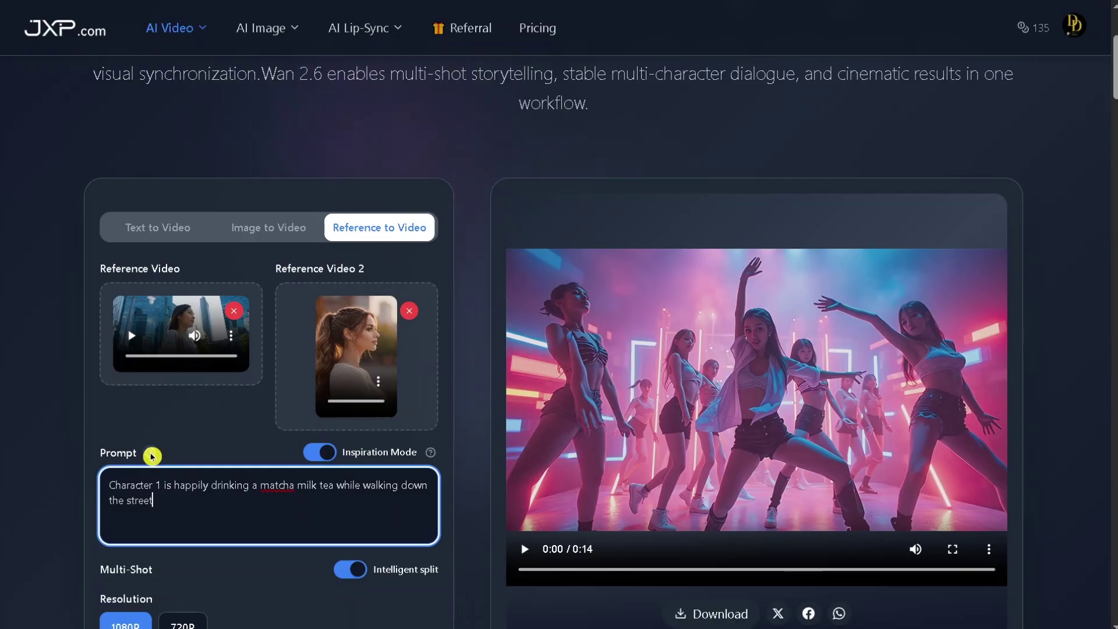
Step: Turn off Inspiration Mode, confirm 1080P, 10s and 16:9, and start generating
mouse_move(151, 454)
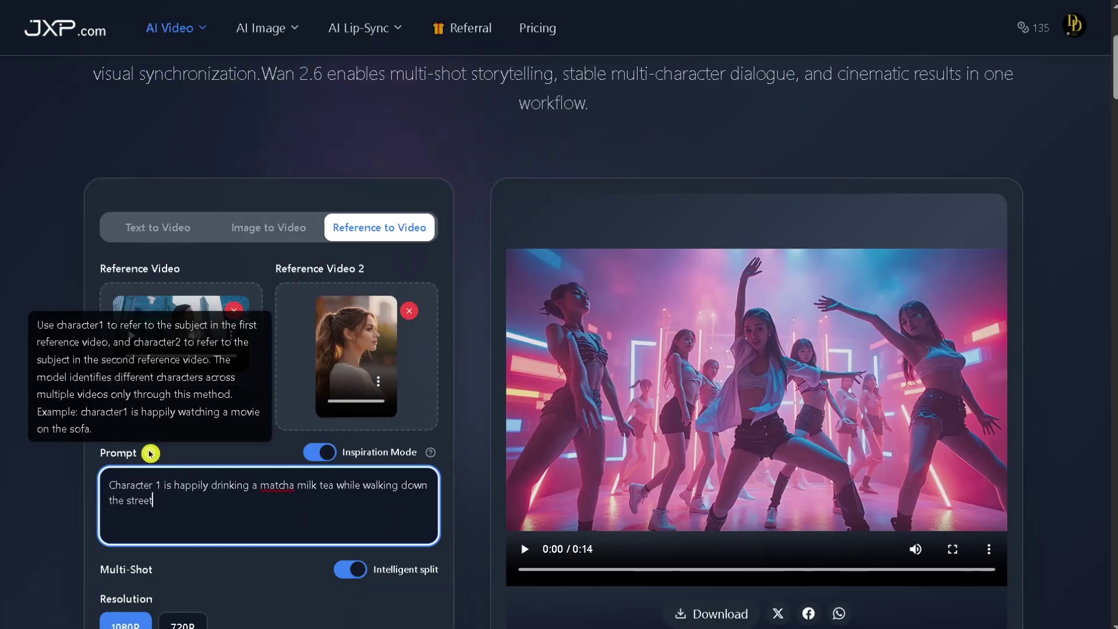
left_click(327, 453)
scroll(324, 408, "down", 7)
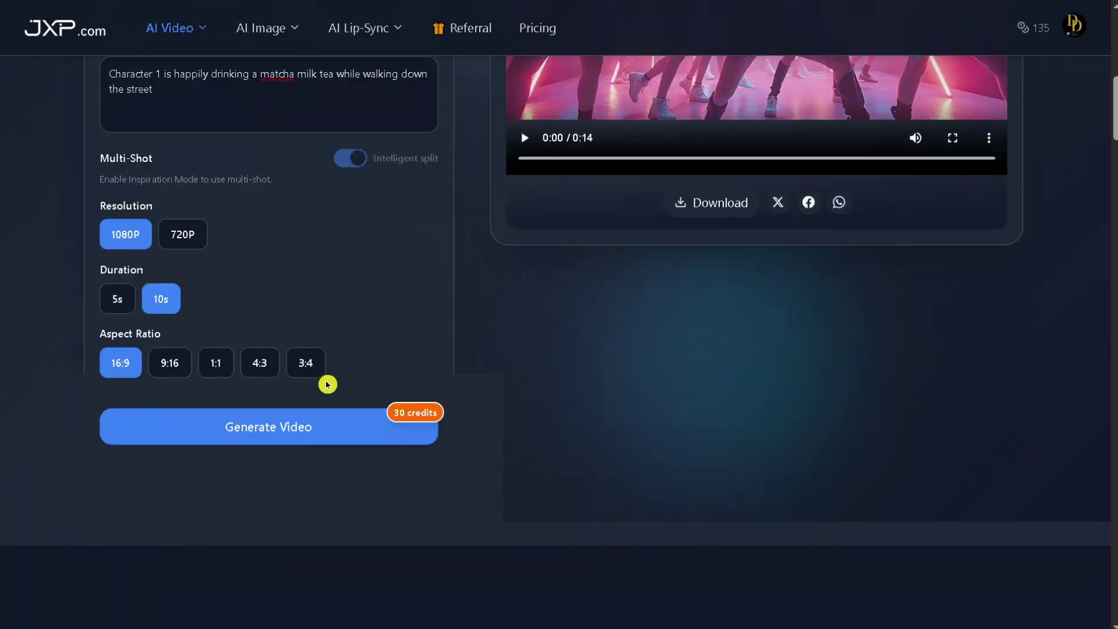
scroll(324, 365, "up", 3)
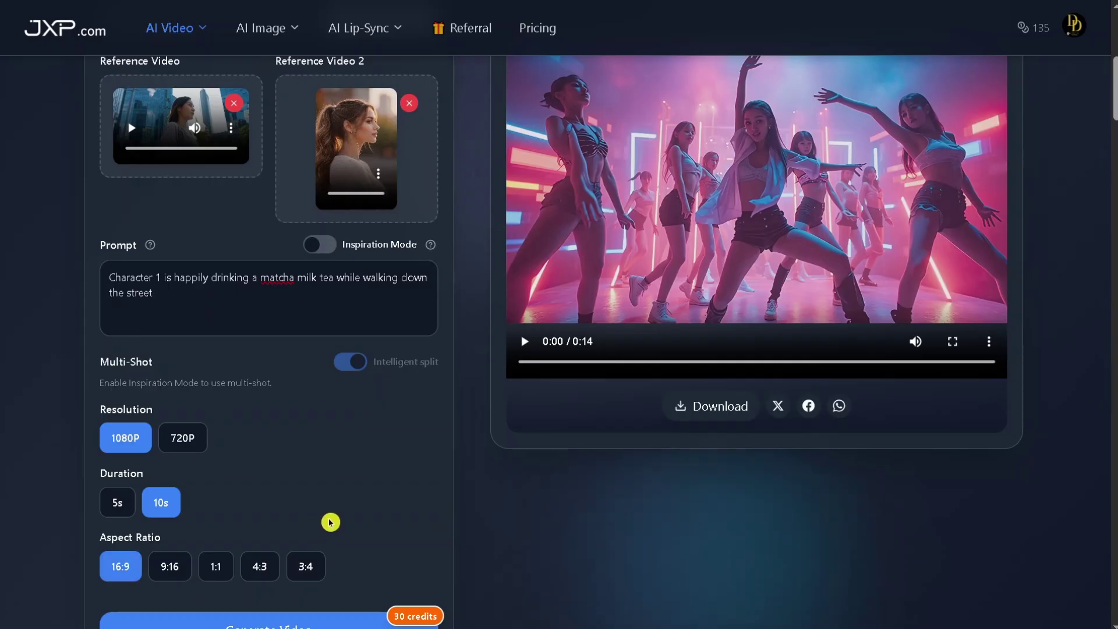
scroll(331, 522, "down", 3)
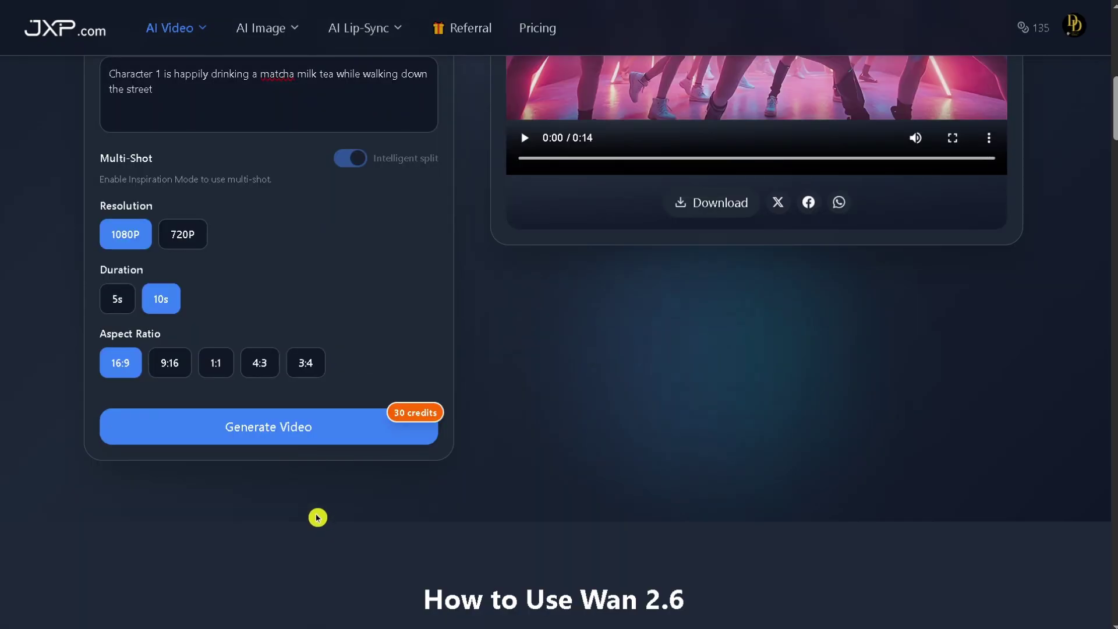
left_click(290, 436)
Step: Play the finished matcha milk tea clip, then pause it
scroll(627, 443, "up", 3)
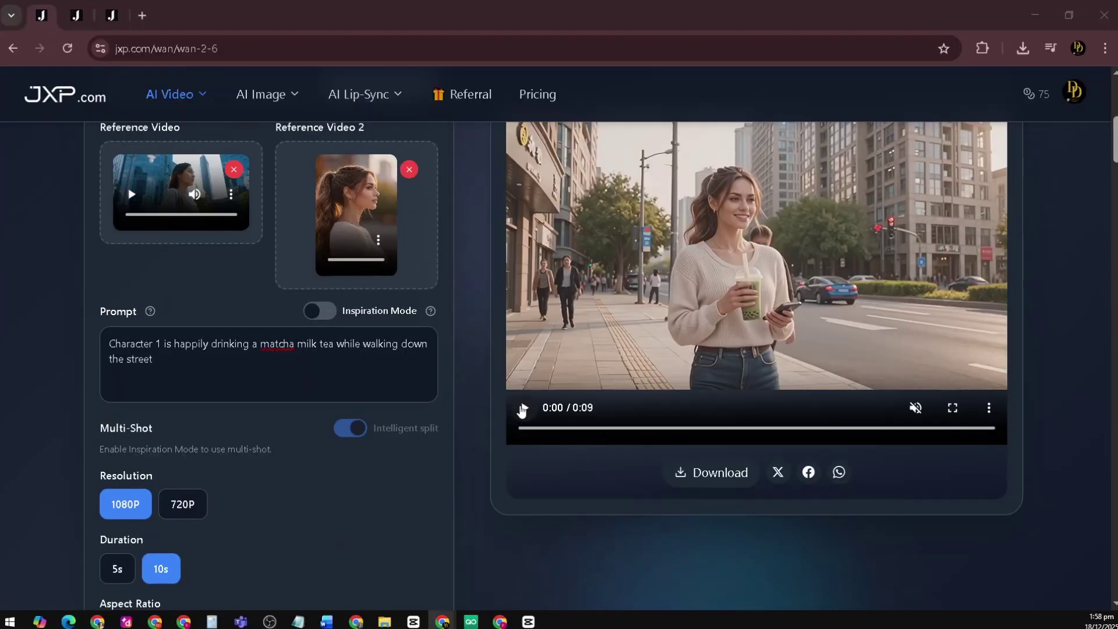
left_click(522, 409)
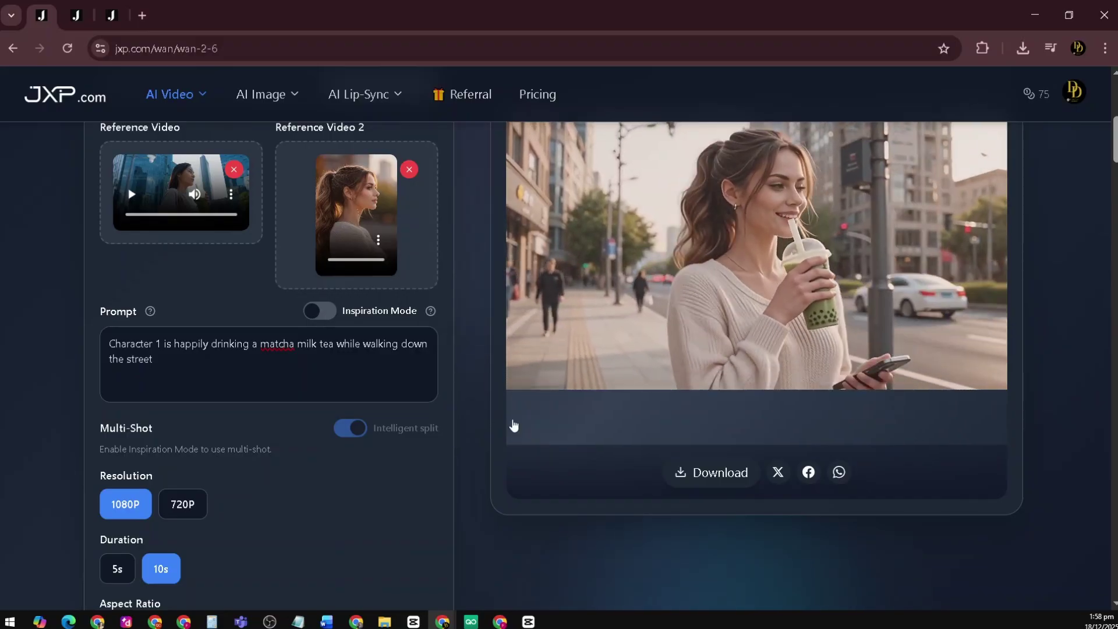
mouse_move(536, 417)
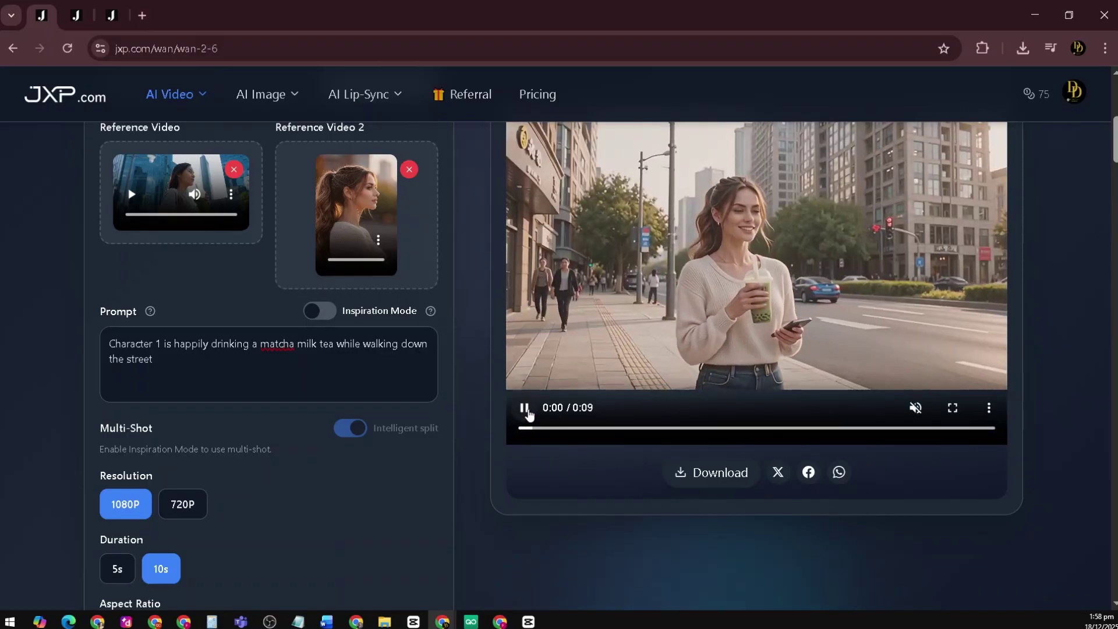
left_click(525, 409)
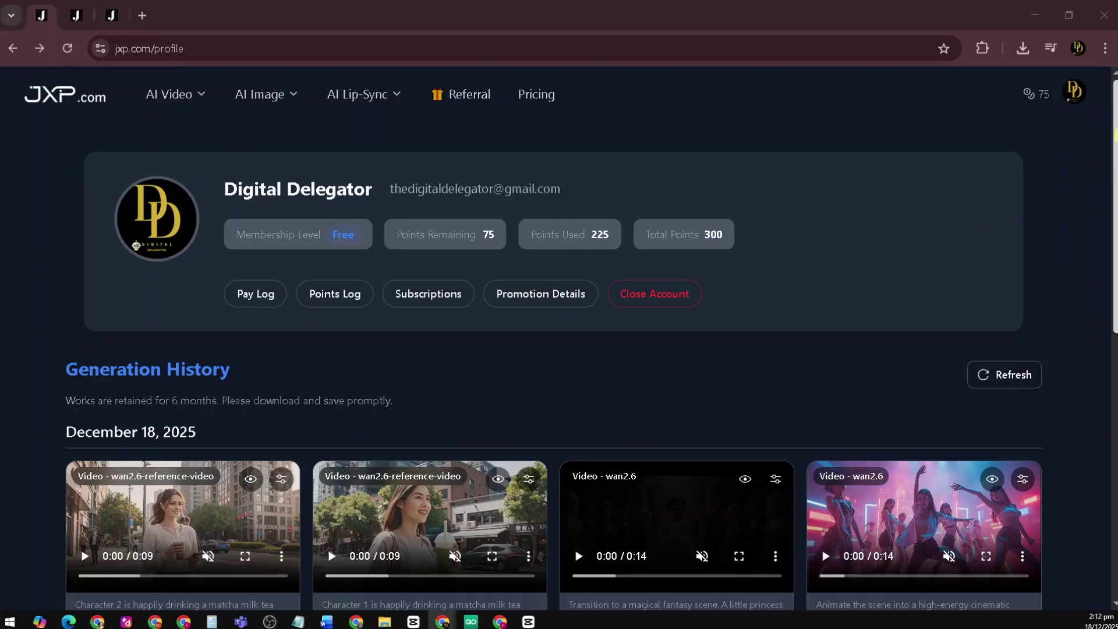
Step: Review the profile from the account menu, then view the Starter $10, Premium $30 and Ultimate $99 credit packs
left_click(1073, 94)
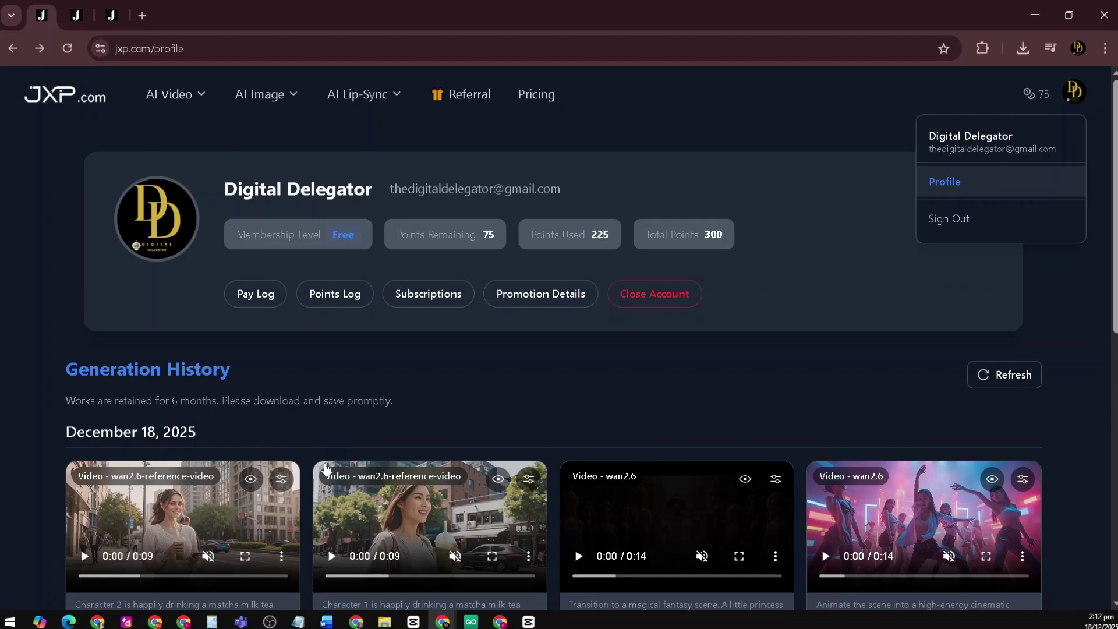
scroll(324, 468, "down", 3)
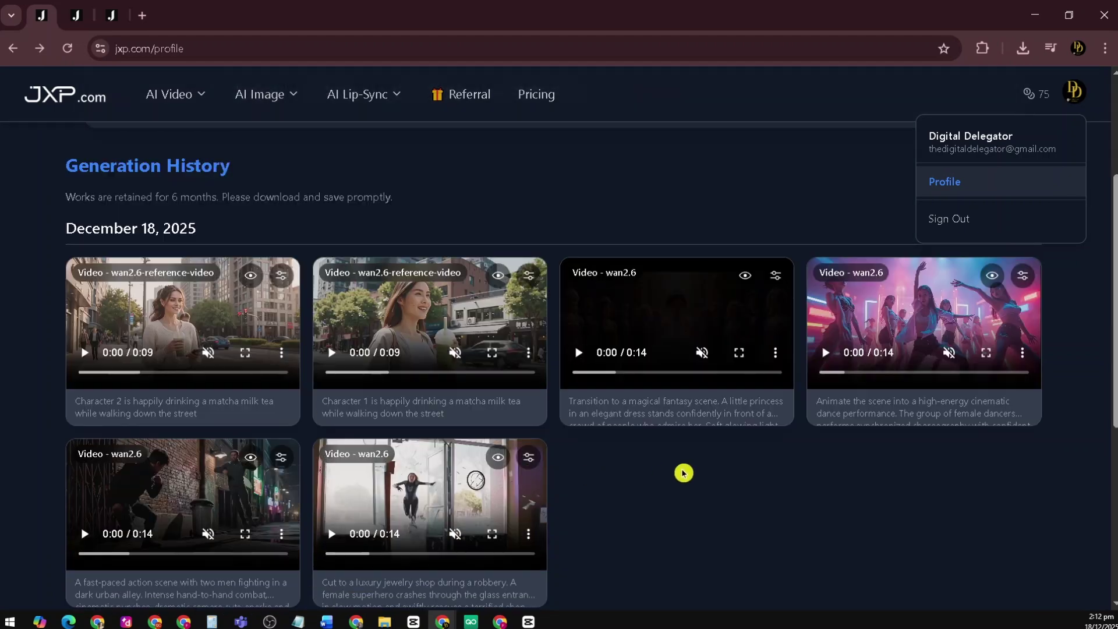
scroll(449, 369, "up", 3)
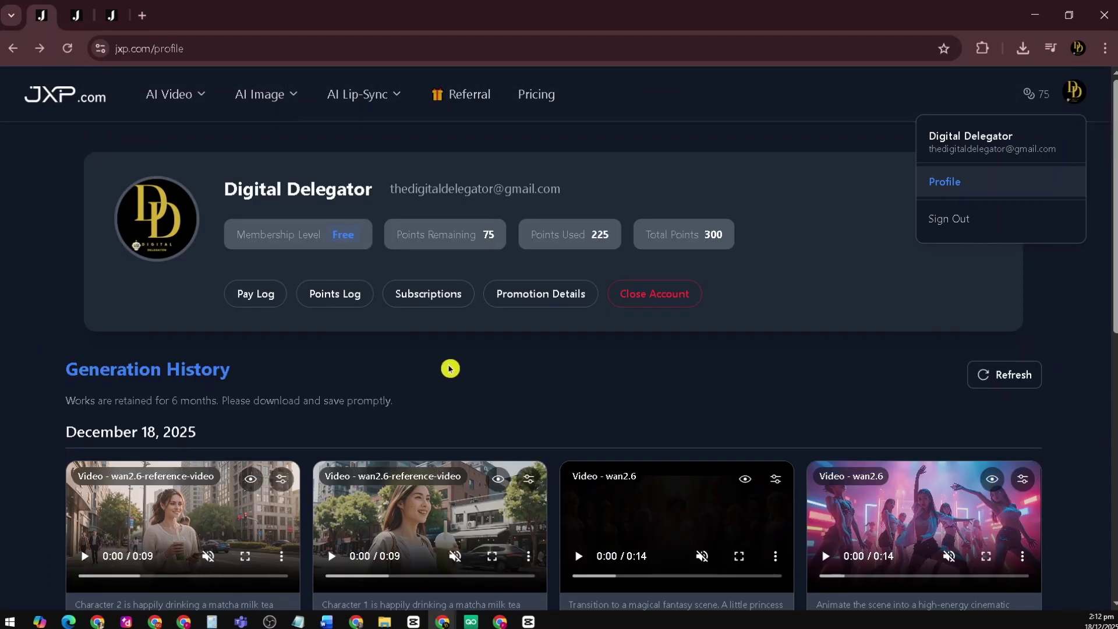
left_click(539, 99)
scroll(505, 418, "down", 3)
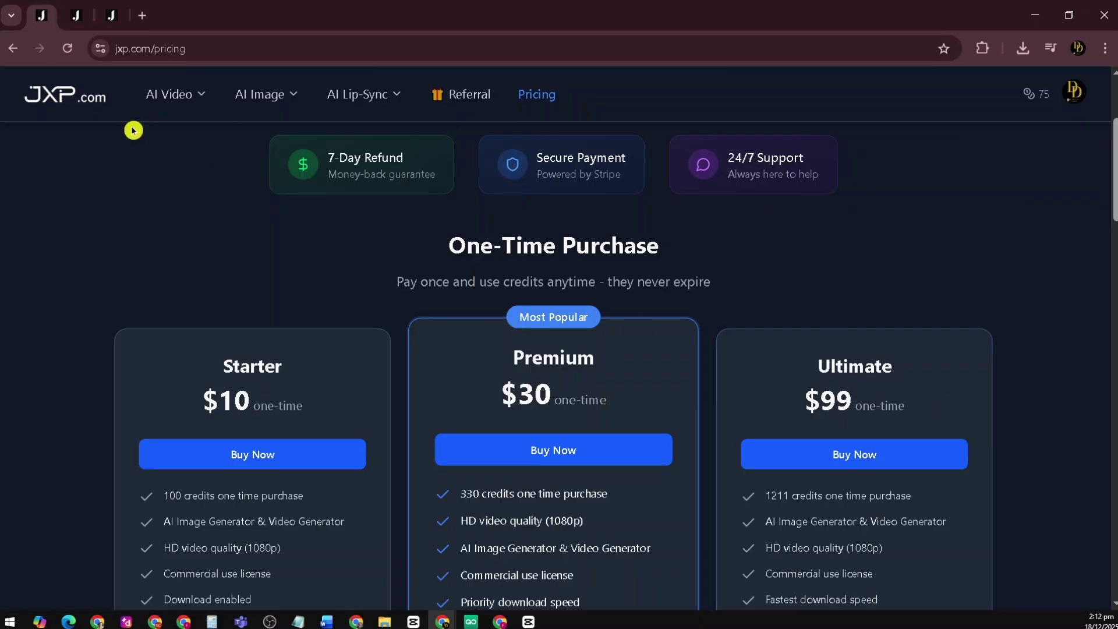
Step: Scroll through the Seedance tab to the Generation History showing the princess, matcha-tea and dancer clips
left_click(80, 15)
scroll(484, 343, "down", 3)
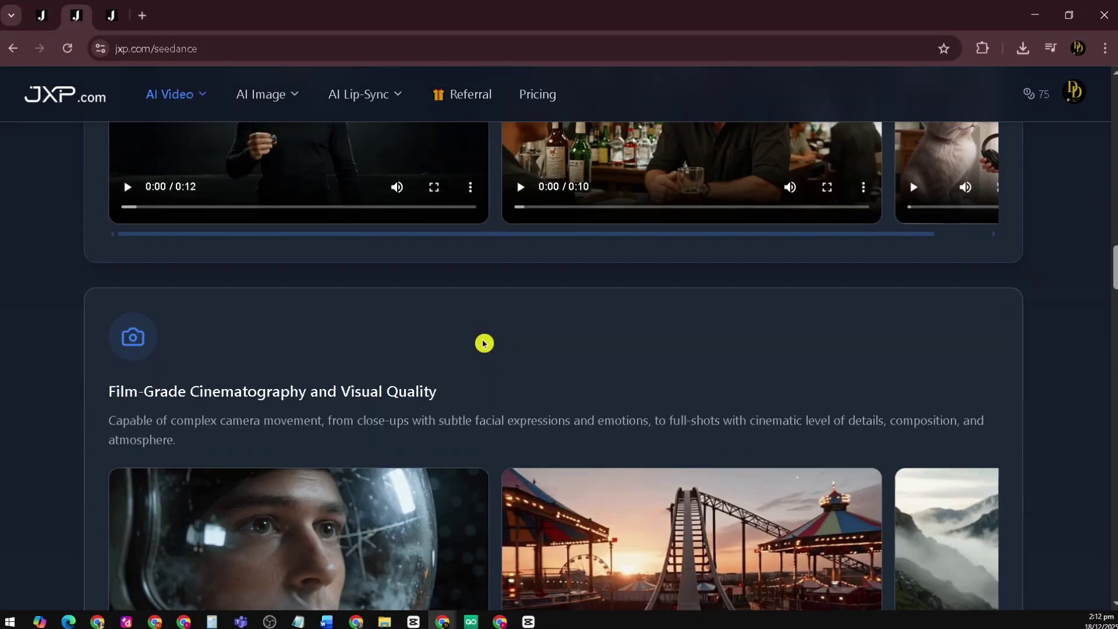
scroll(484, 343, "down", 3)
scroll(481, 343, "down", 9)
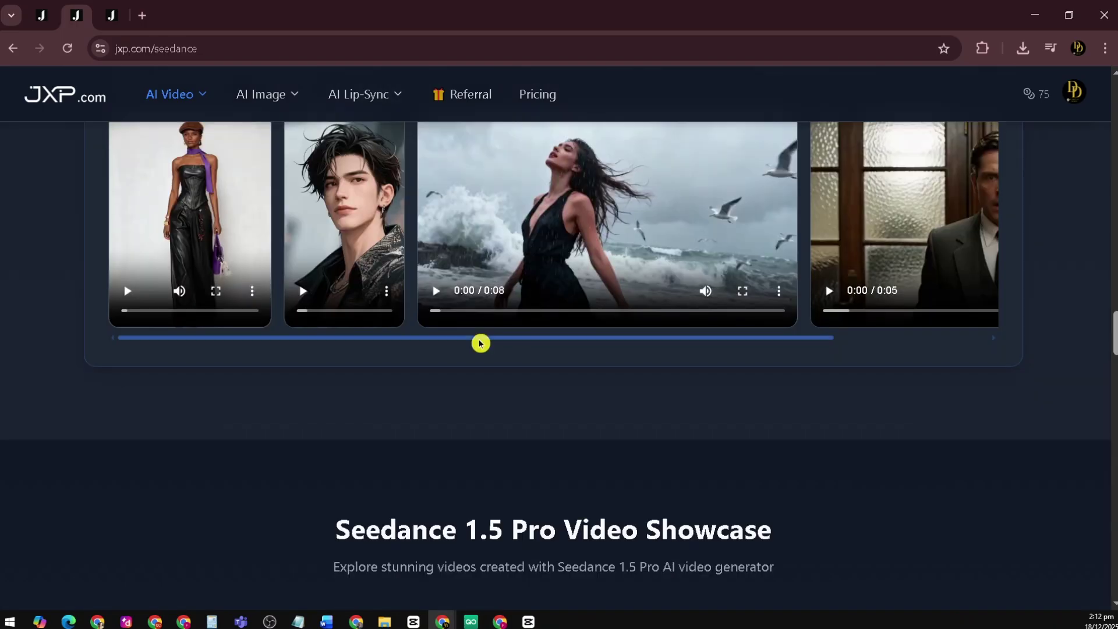
scroll(481, 343, "down", 3)
scroll(481, 344, "down", 5)
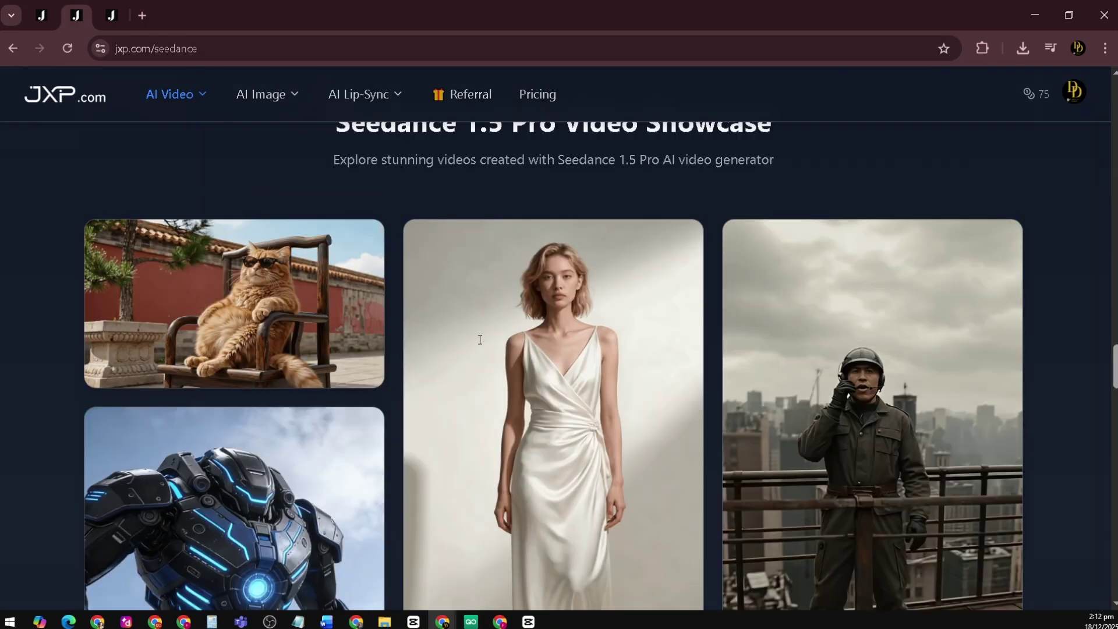
scroll(481, 345, "up", 3)
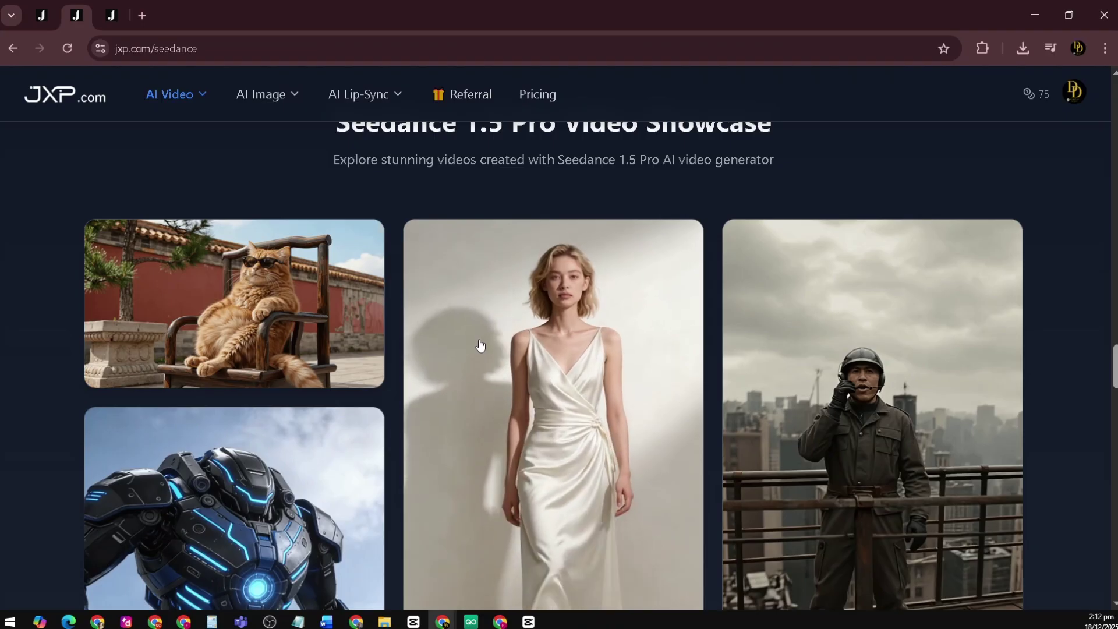
scroll(480, 345, "down", 3)
scroll(481, 345, "down", 3)
scroll(481, 345, "down", 3)
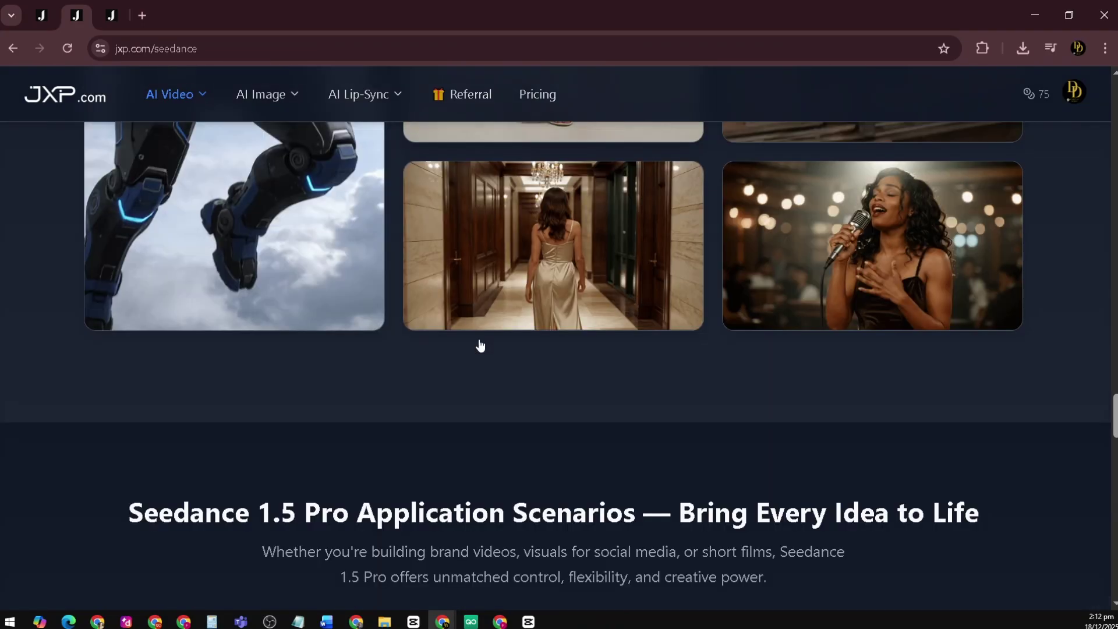
scroll(477, 329, "down", 9)
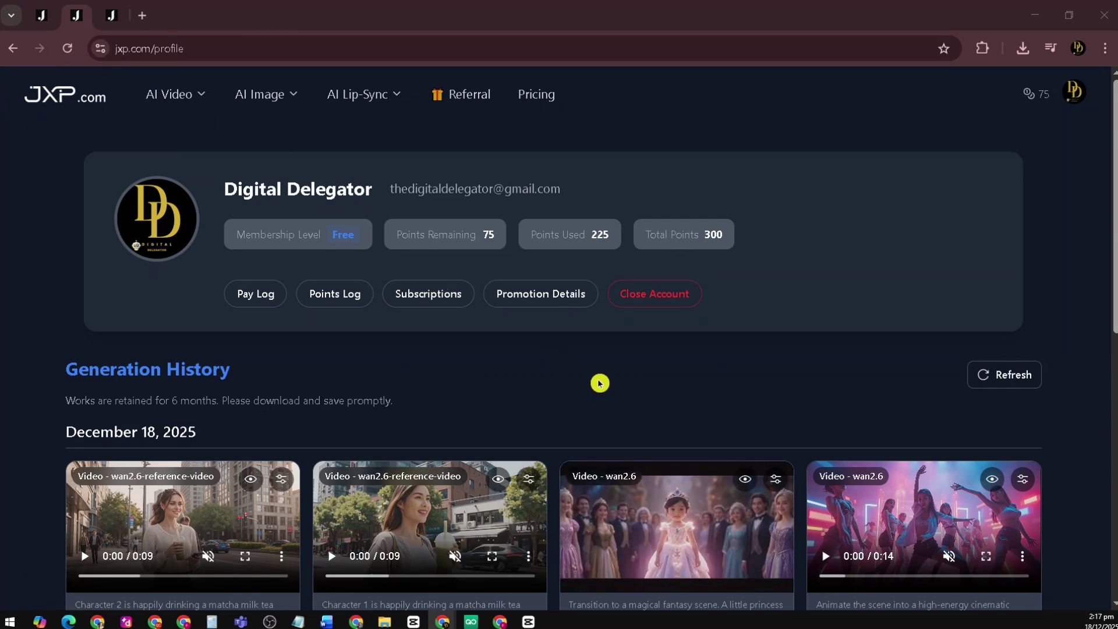
Step: Return to the jxp.com/wan/wan-2-6 tab at its Explore Wan2.6 sample video gallery
scroll(611, 387, "down", 3)
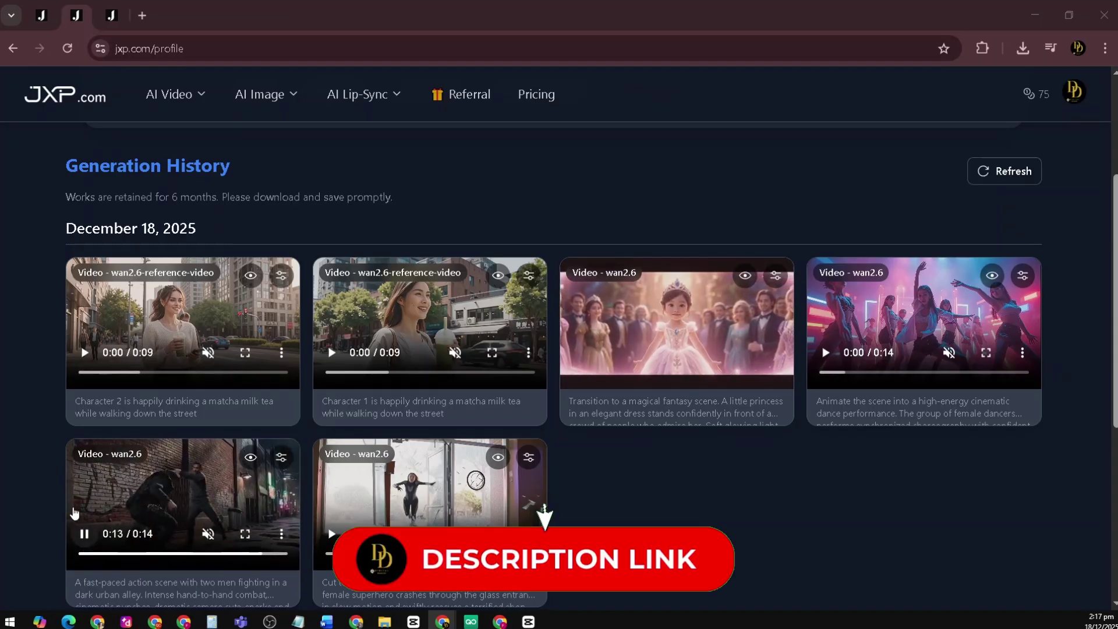
left_click(53, 26)
left_click(53, 27)
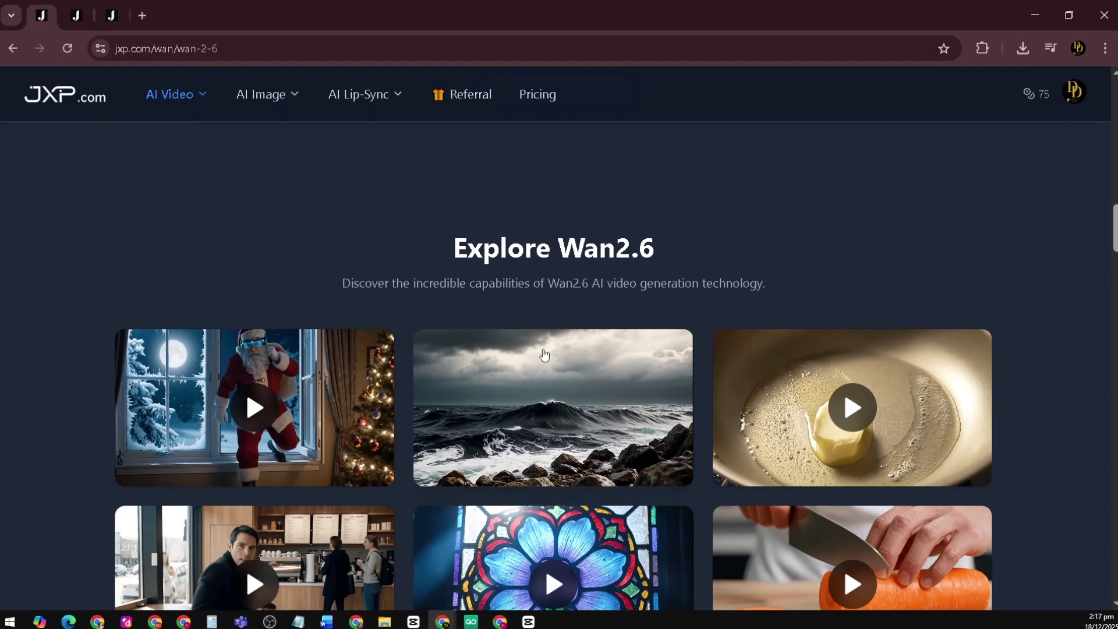
scroll(544, 352, "down", 3)
scroll(543, 361, "down", 6)
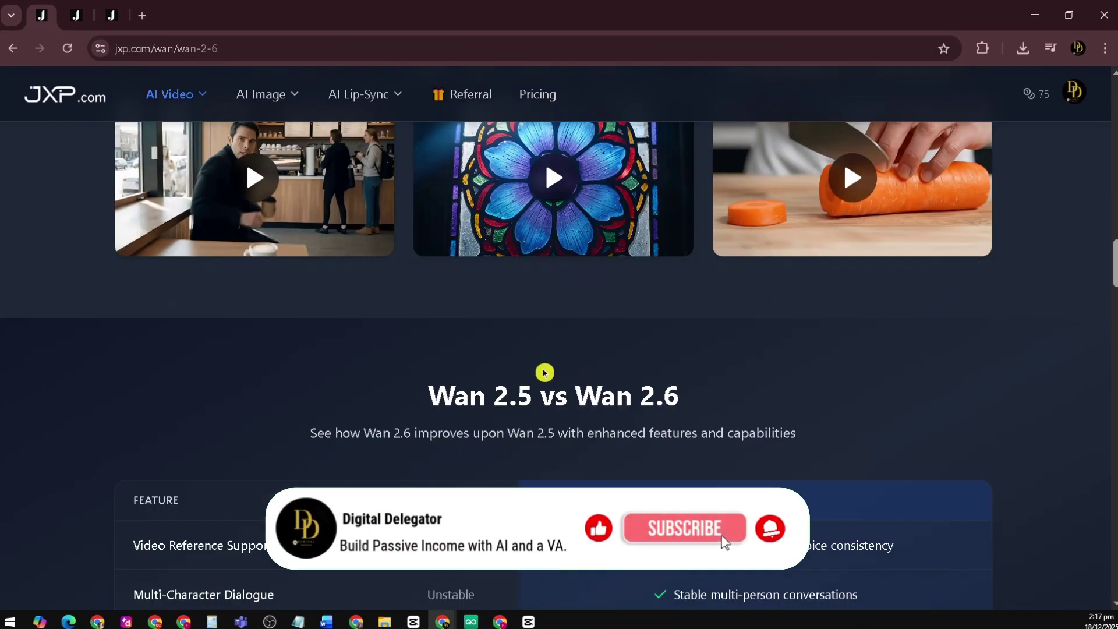
scroll(542, 371, "down", 18)
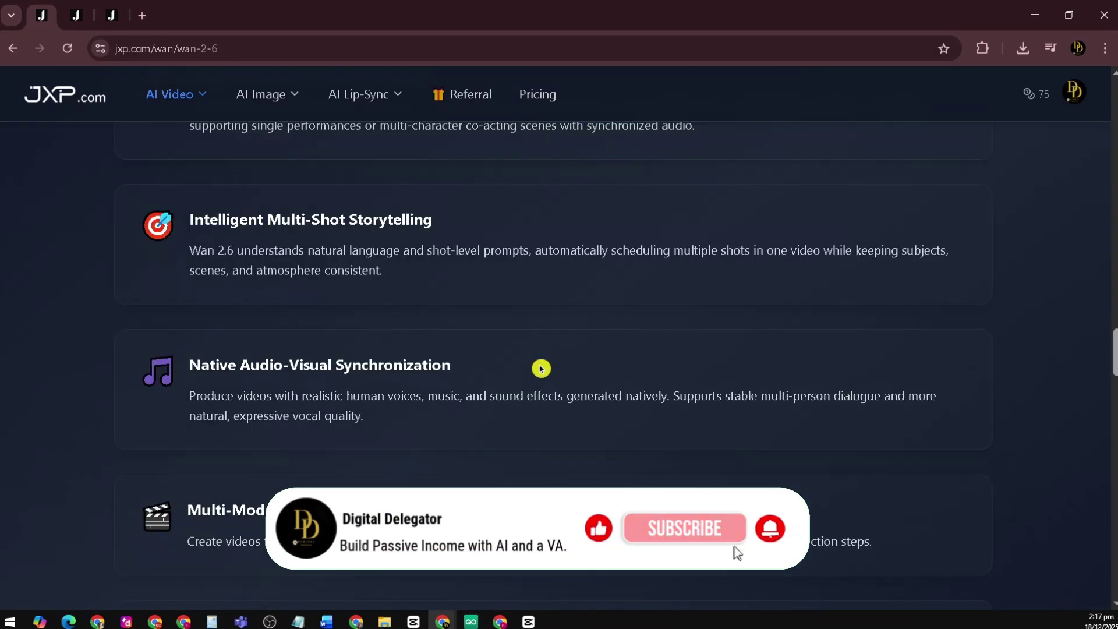
scroll(541, 369, "down", 12)
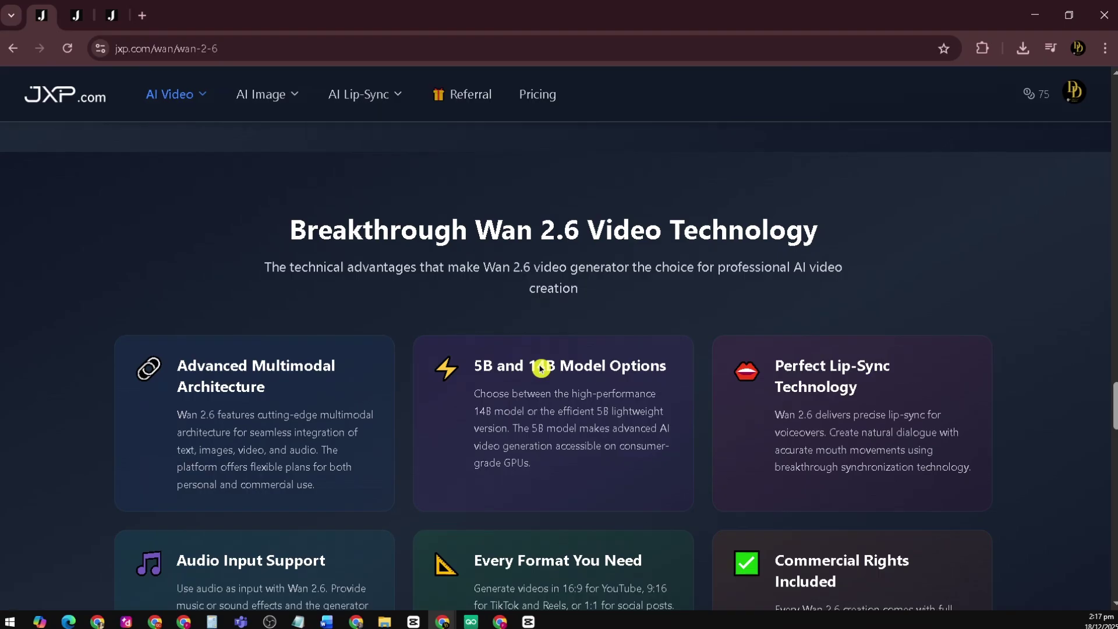
scroll(538, 364, "down", 10)
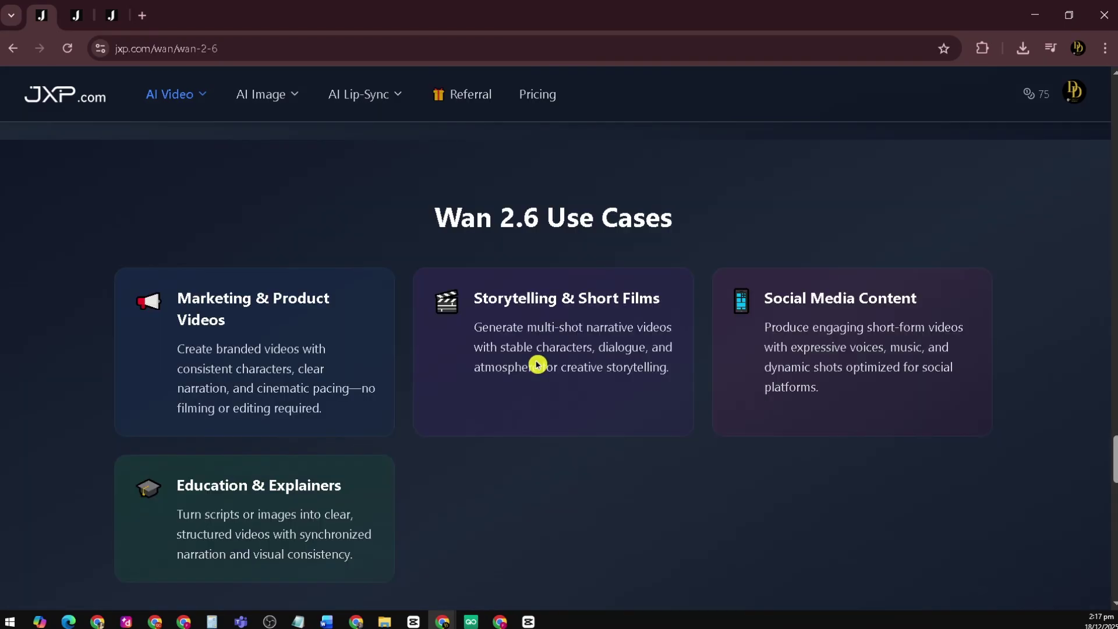